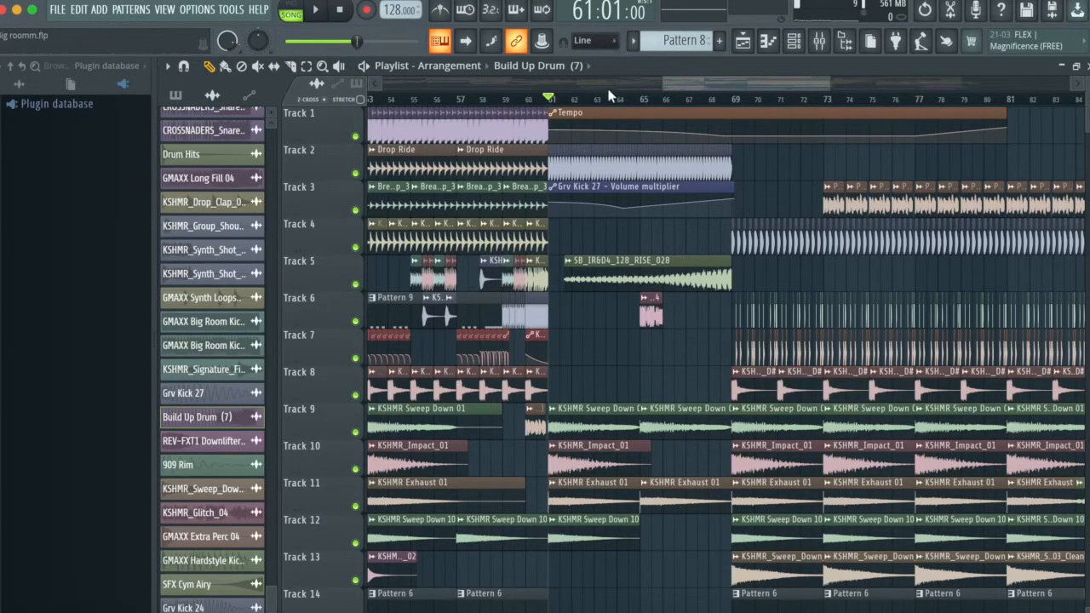
Step: Inspect the Grv Kick 27 sample on Track 2 and audition the KSHMR_Glitch_04 sample on Track 6 at bar 65
scroll(594, 102, "up", 4)
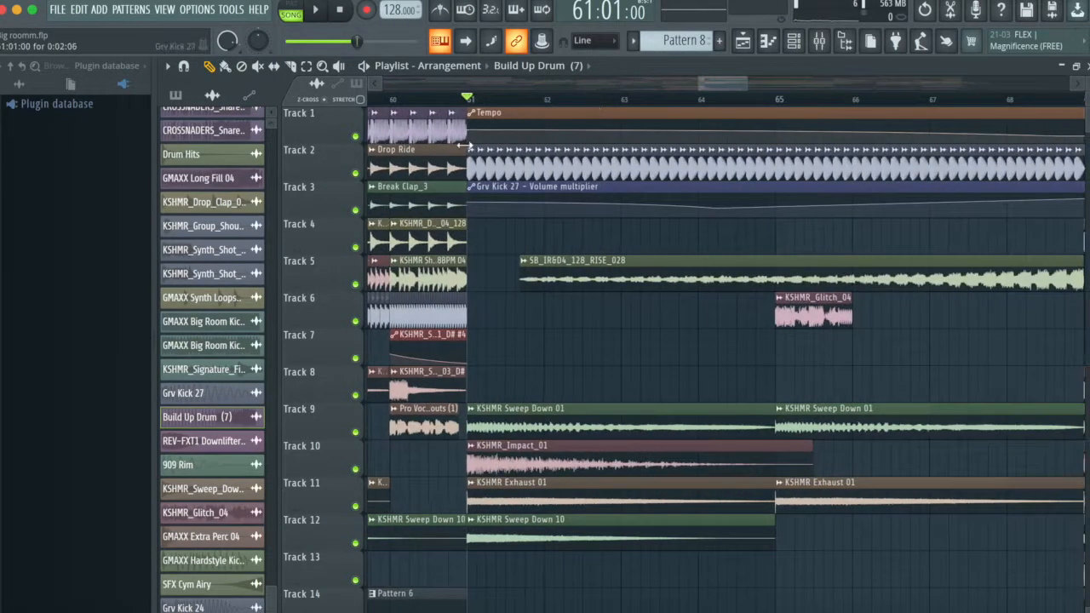
double_click(472, 163)
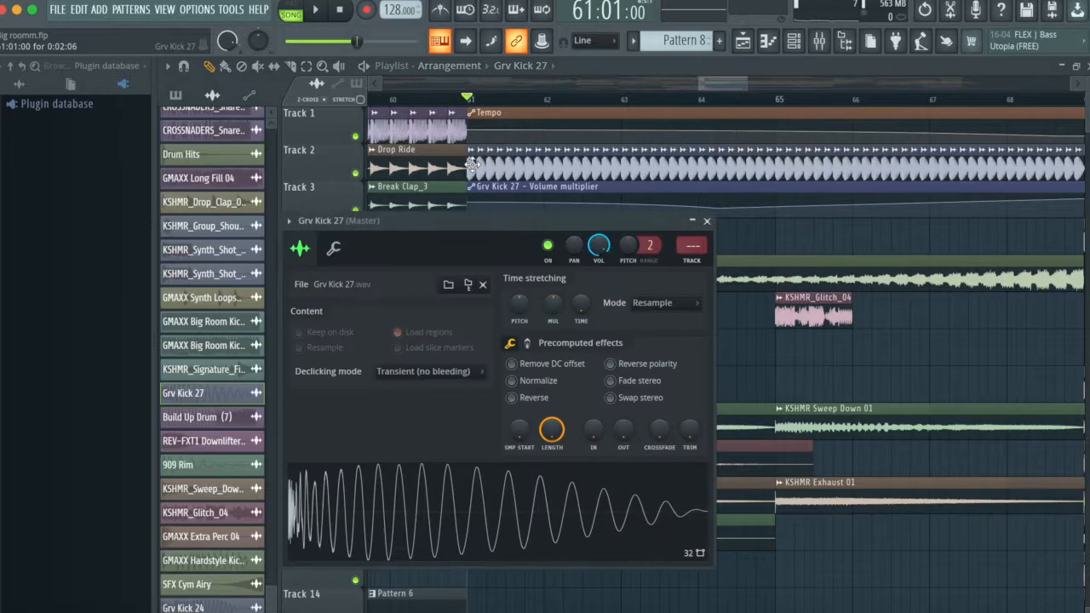
left_click(708, 221)
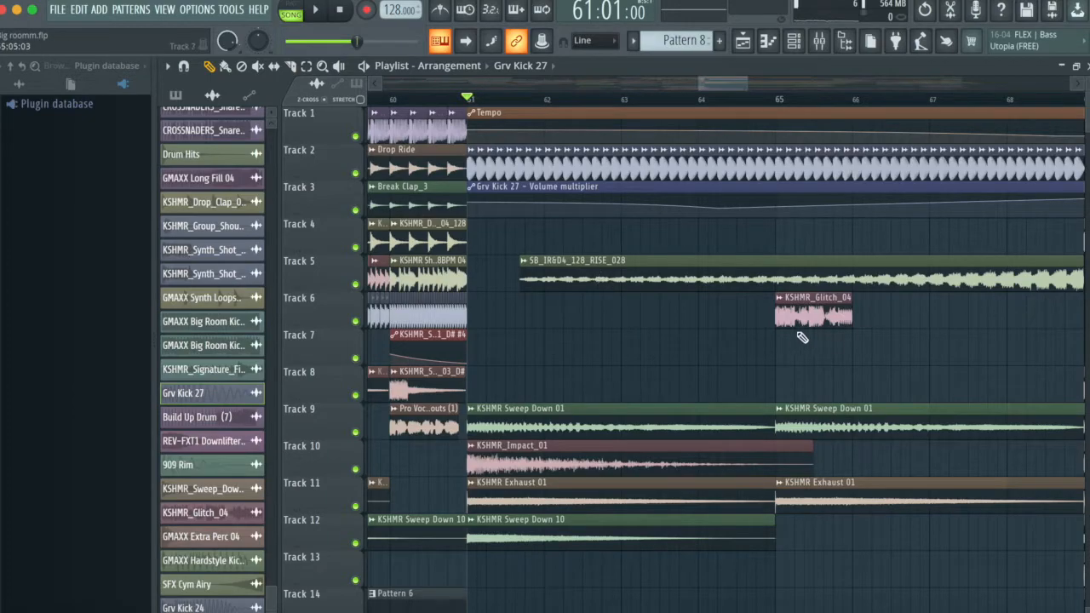
double_click(804, 318)
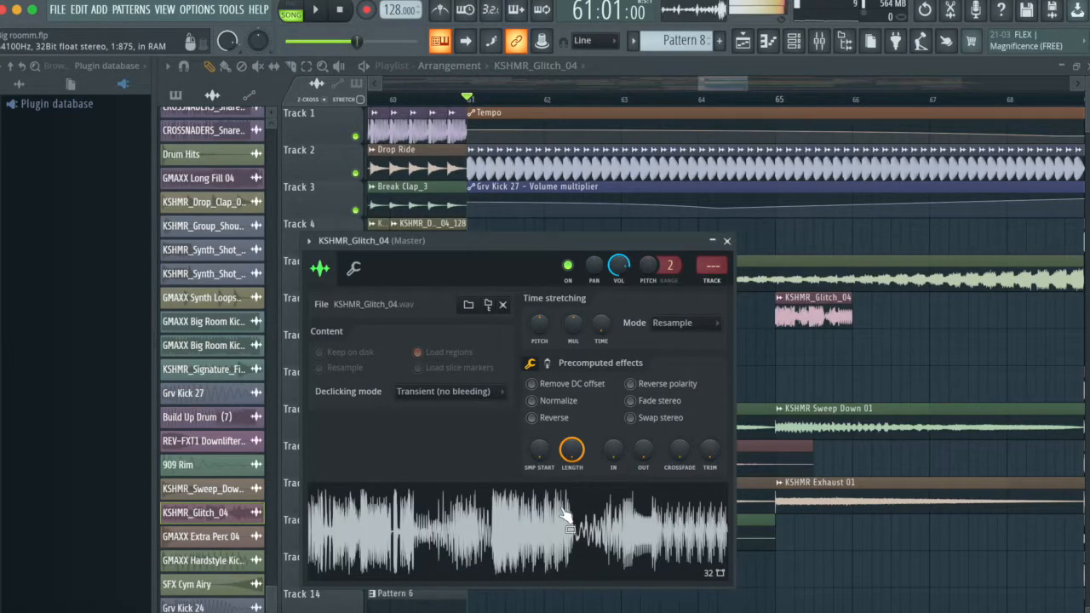
left_click(726, 241)
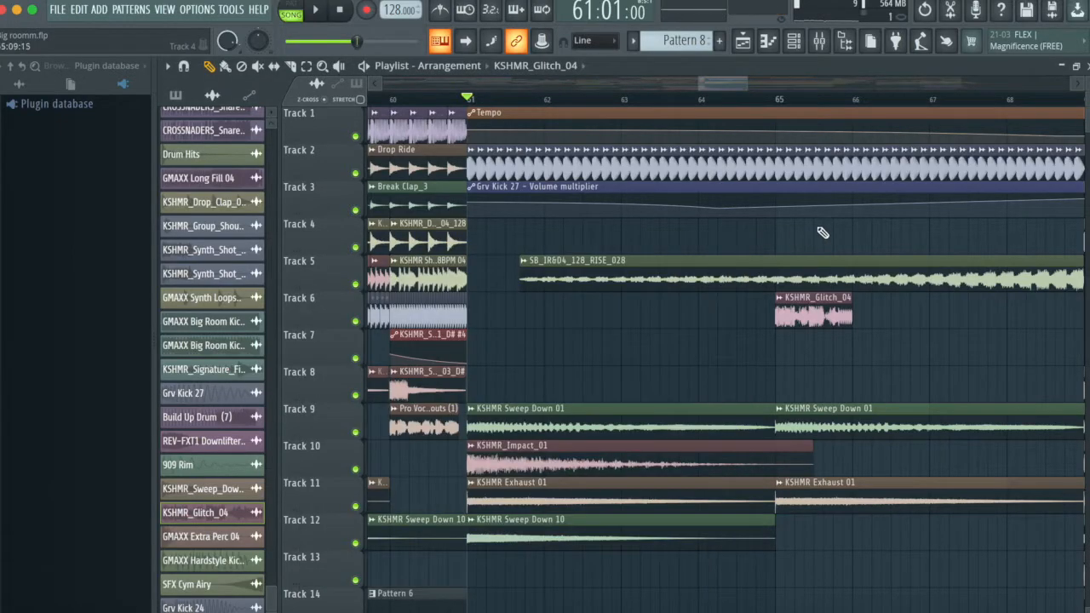
Step: Check the project tempo at bar 69, and play the slowdown section from bar 61
scroll(805, 247, "down", 10)
scroll(804, 247, "up", 4)
scroll(804, 247, "up", 6)
scroll(682, 103, "down", 6)
scroll(683, 102, "up", 3)
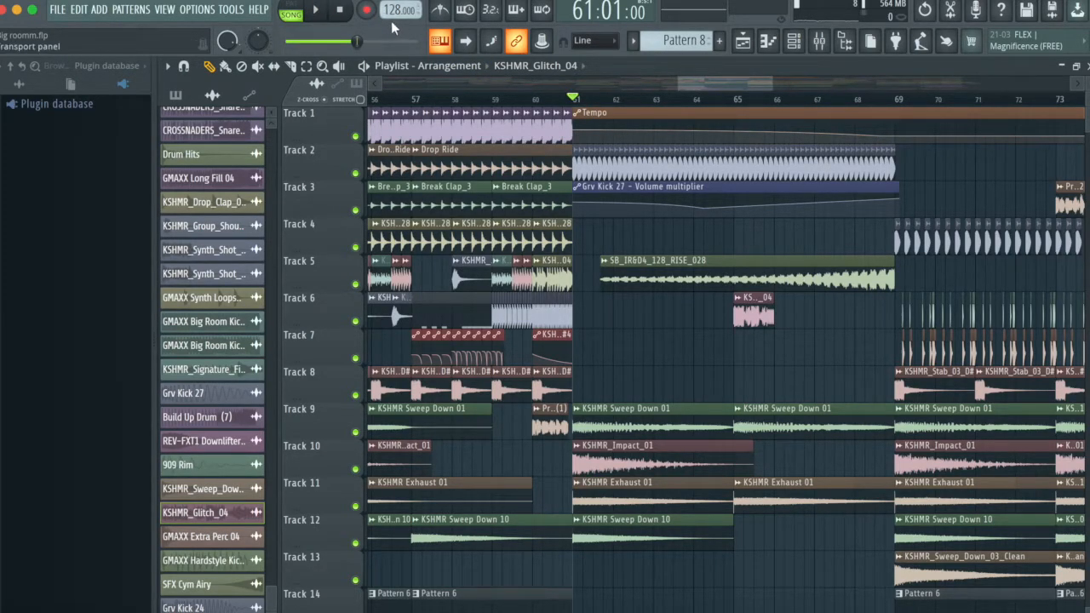
left_click(900, 103)
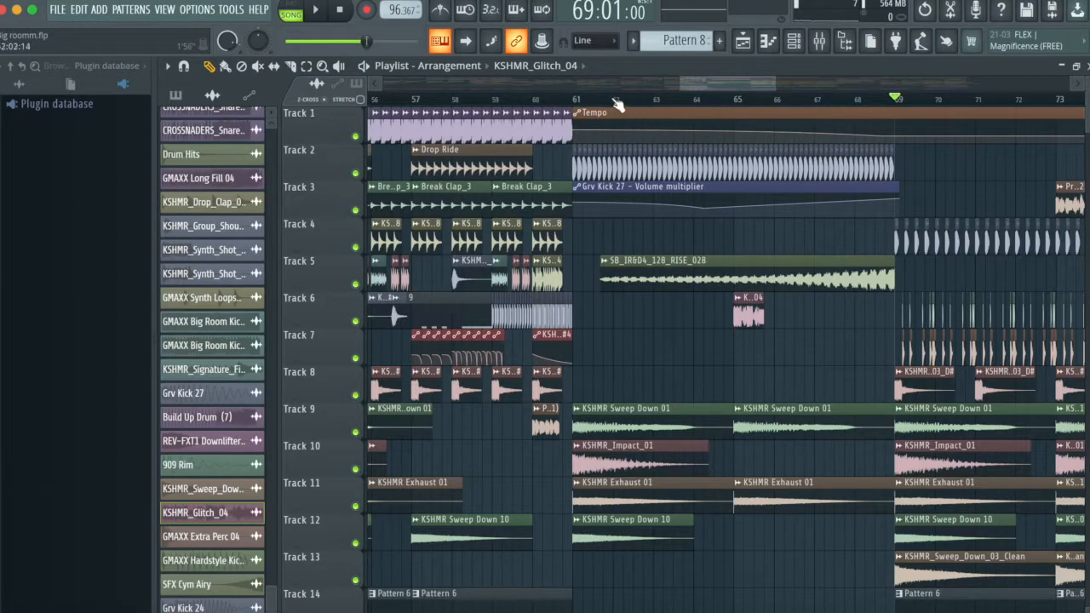
left_click(581, 103)
key("space")
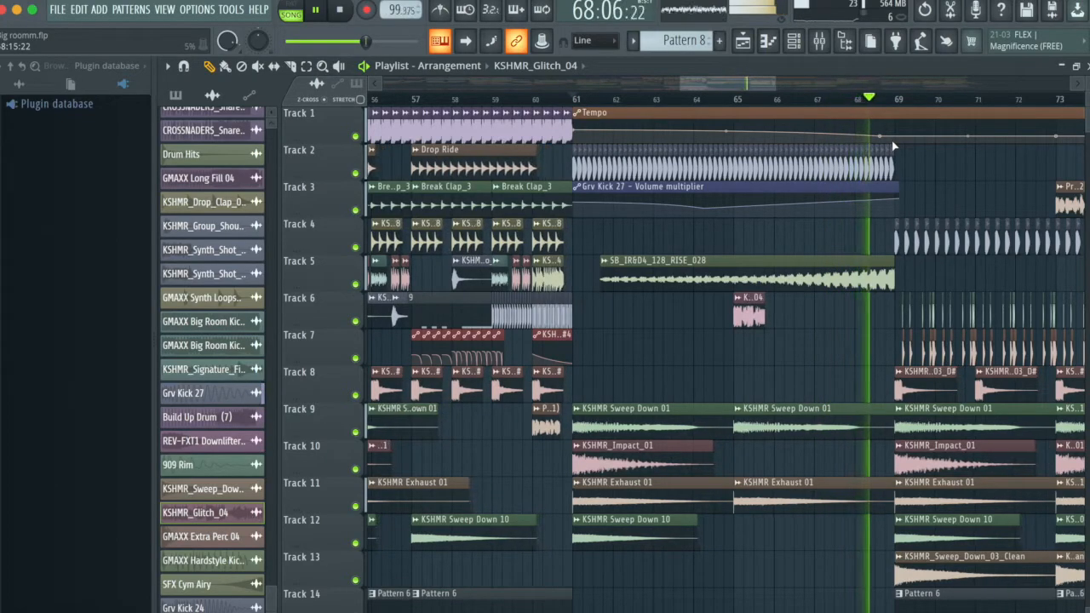
key("space")
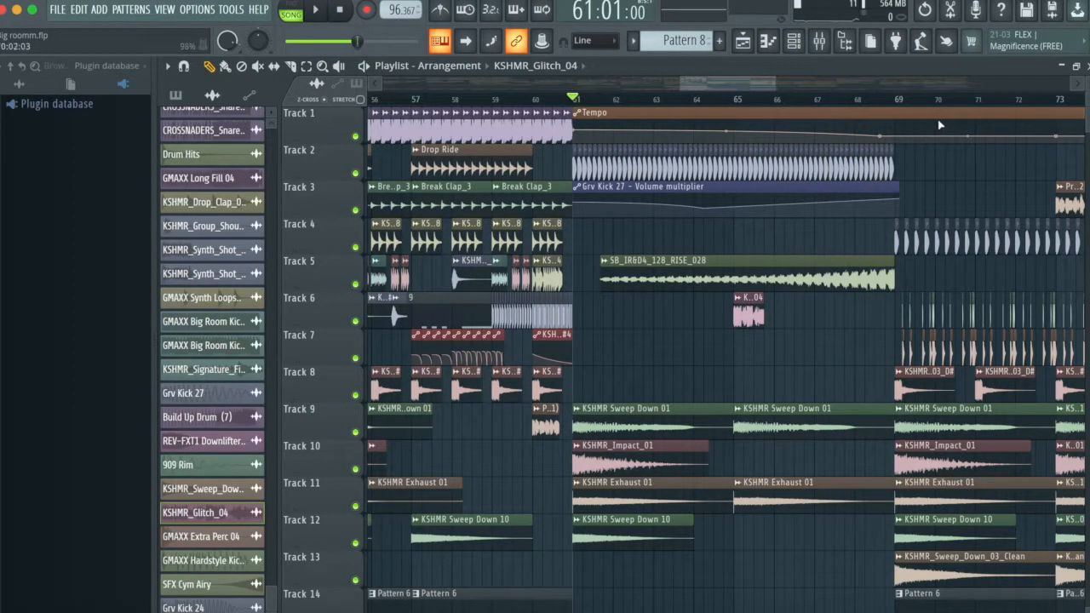
Step: Audition the 909 Rim sample on Track 6 and the GMAXX Extra Perc 04 sample on Track 7 after bar 69
left_click_drag(744, 84, 811, 111)
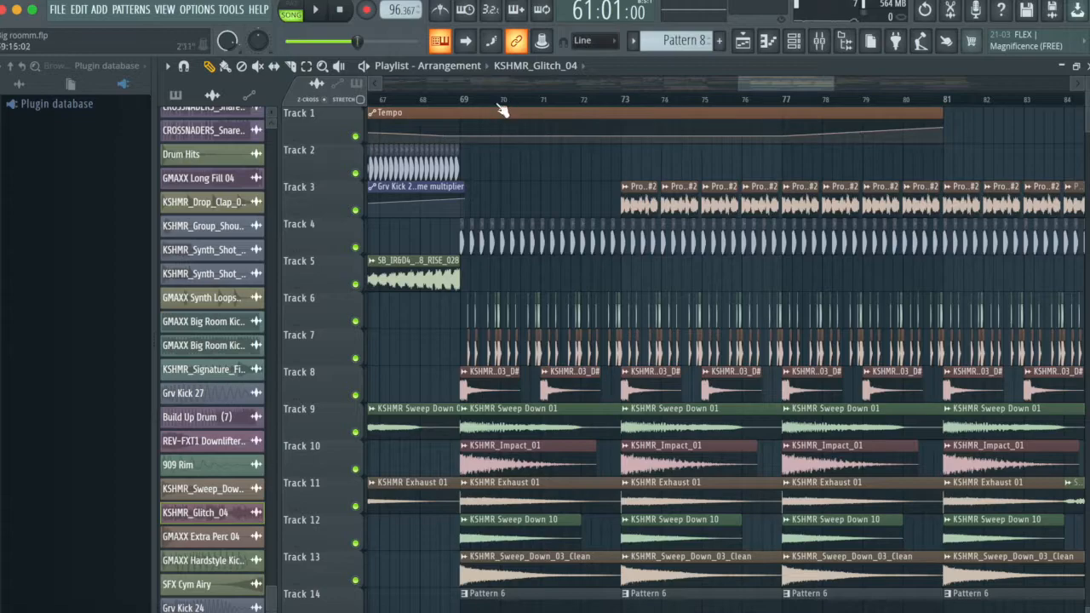
scroll(494, 103, "up", 5)
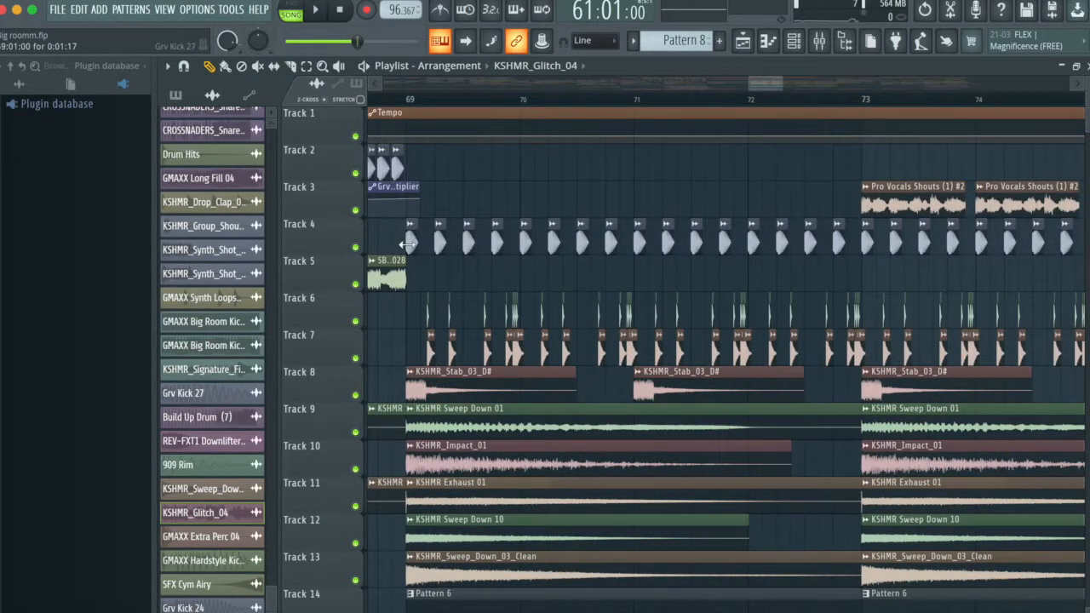
double_click(428, 311)
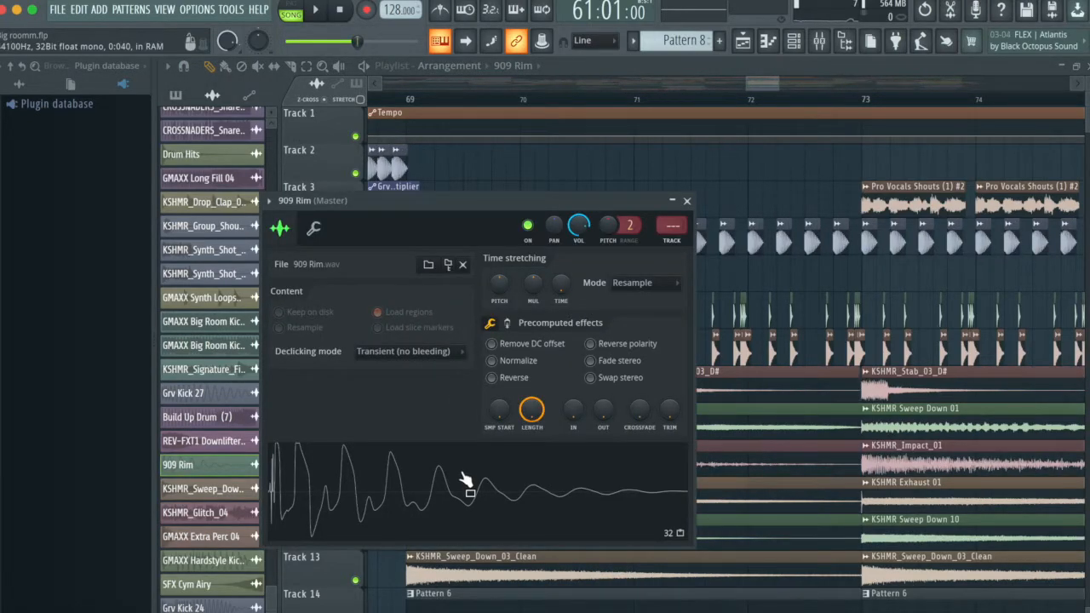
left_click(686, 202)
double_click(430, 350)
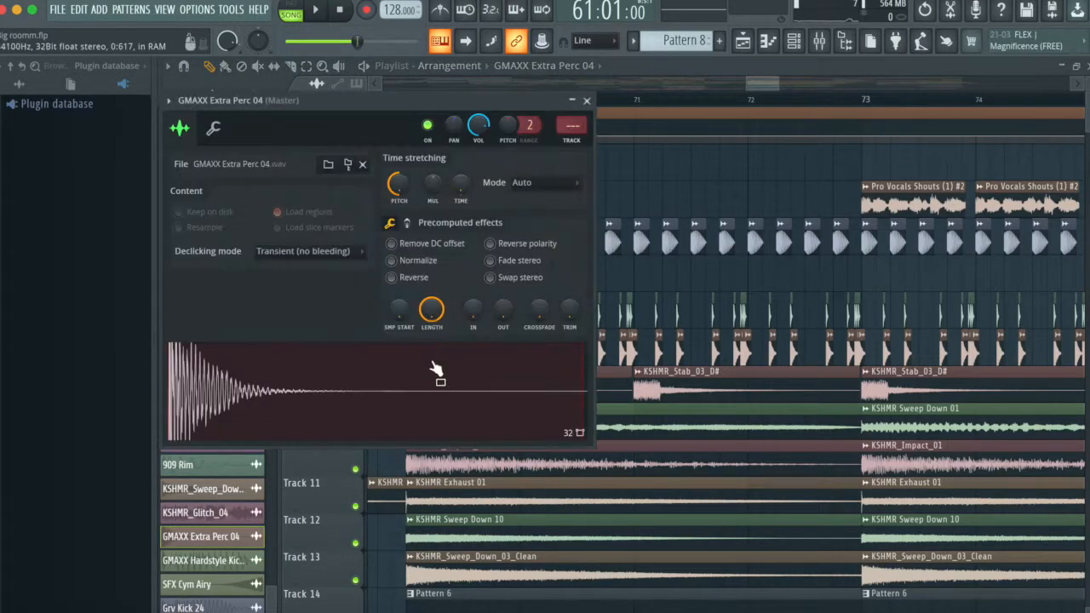
left_click(585, 101)
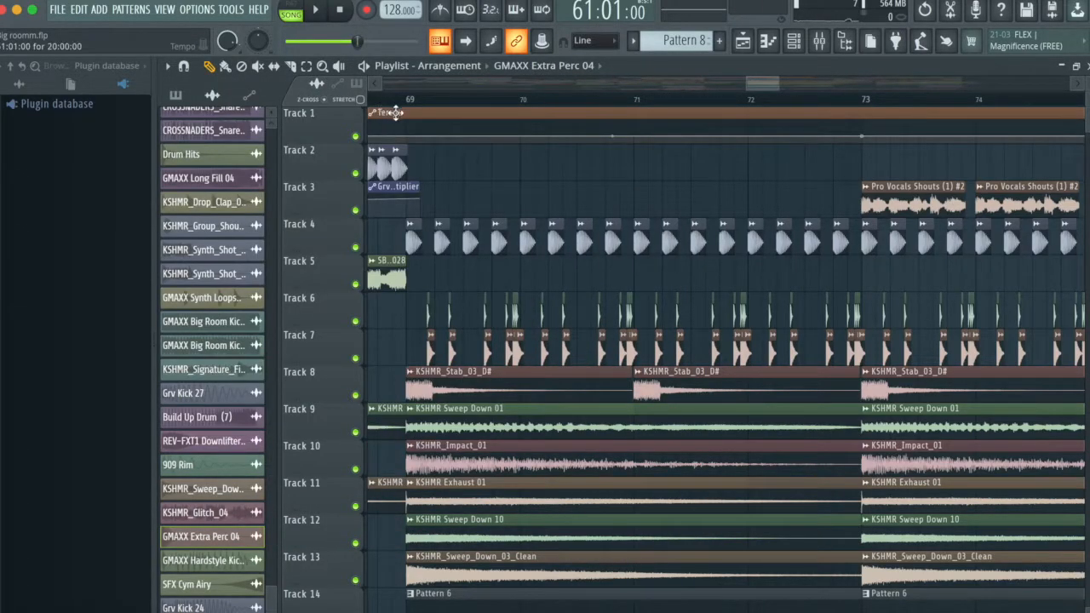
Step: Place the playhead at bar 69 and mute Tracks 8 to 13
left_click(407, 100)
left_click(355, 395)
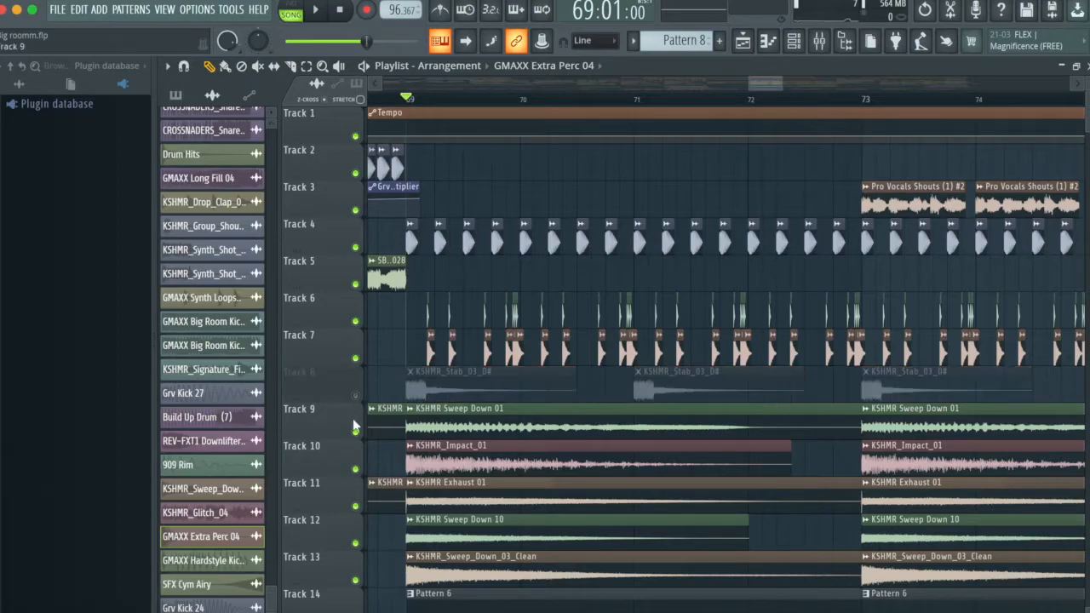
left_click(355, 432)
left_click(355, 470)
left_click(355, 507)
left_click(355, 543)
left_click(355, 580)
Step: Mute the REV-FXT1 Downlifter 03 track, Track 22, and play the drum groove from bar 69
scroll(454, 526, "down", 7)
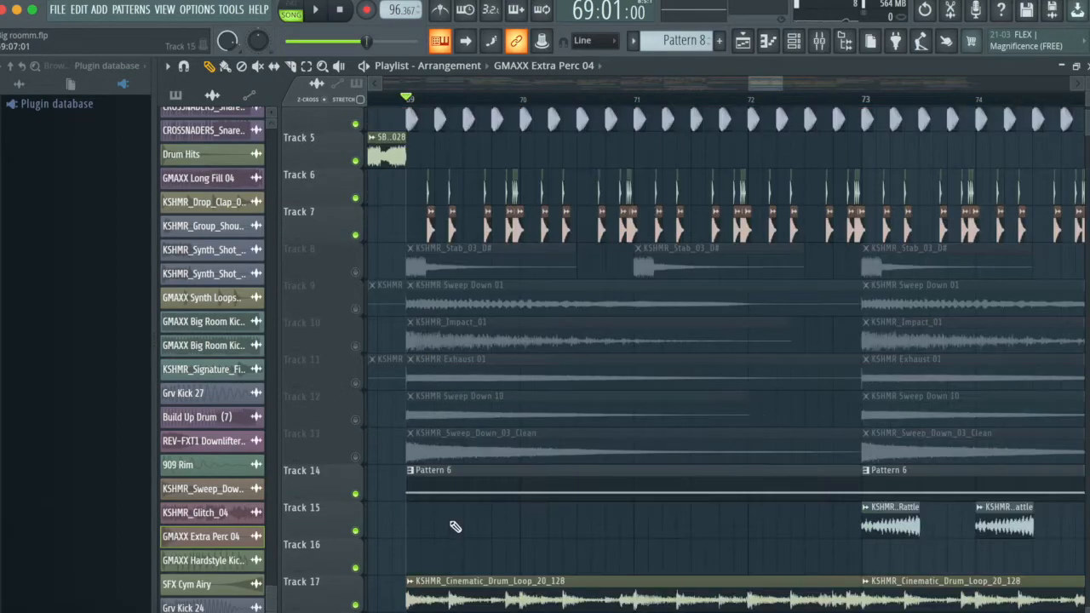
scroll(454, 526, "down", 3)
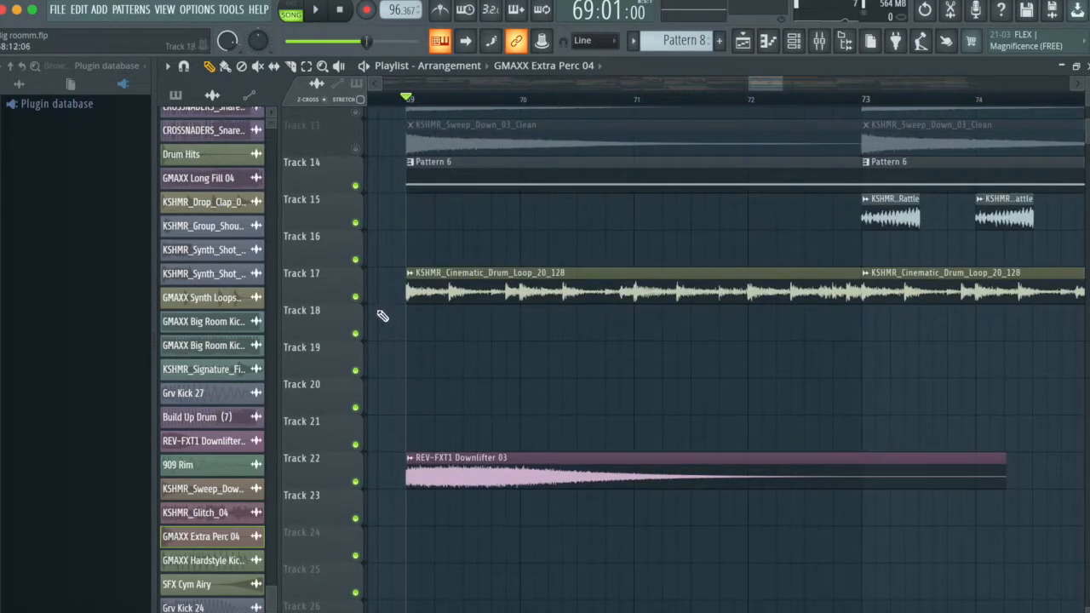
left_click(355, 481)
scroll(754, 260, "down", 4)
scroll(755, 256, "up", 13)
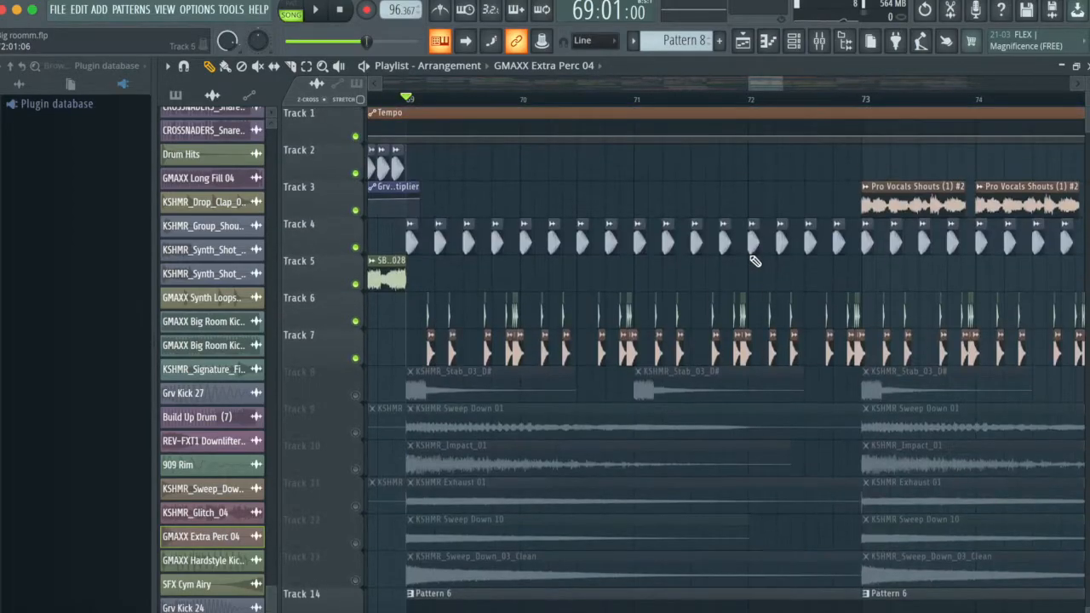
key("space")
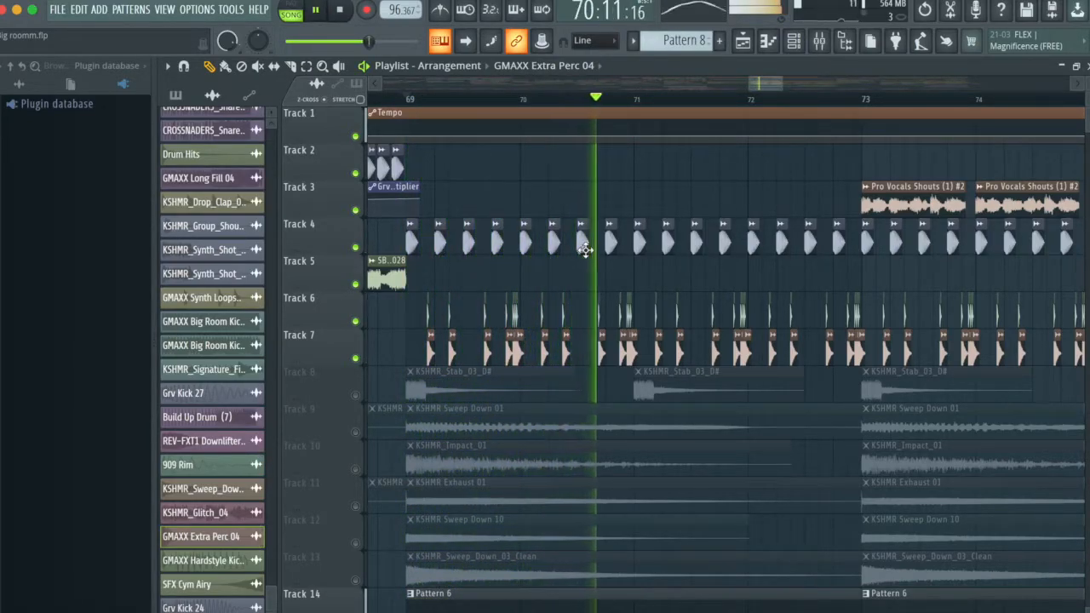
key("space")
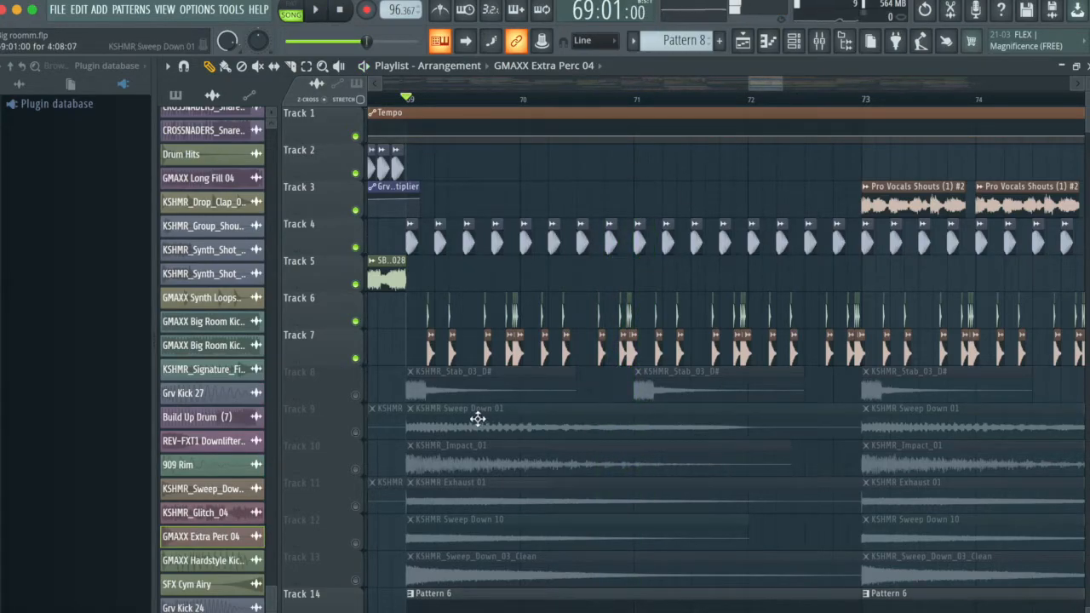
Step: Unmute Tracks 8 to 13
left_click(355, 395)
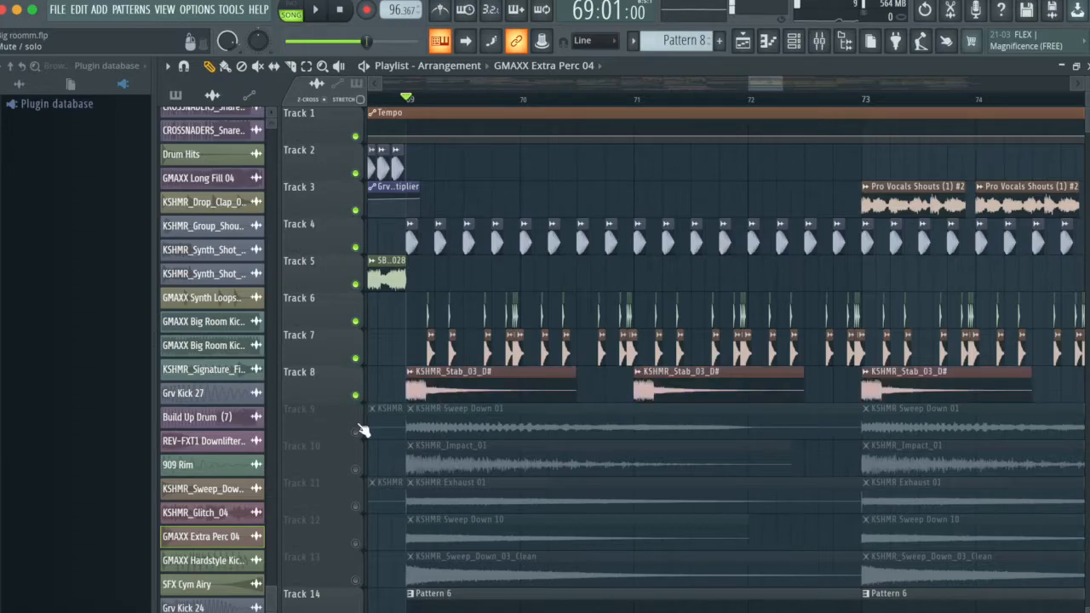
left_click(355, 432)
left_click(355, 469)
left_click(355, 506)
left_click(355, 543)
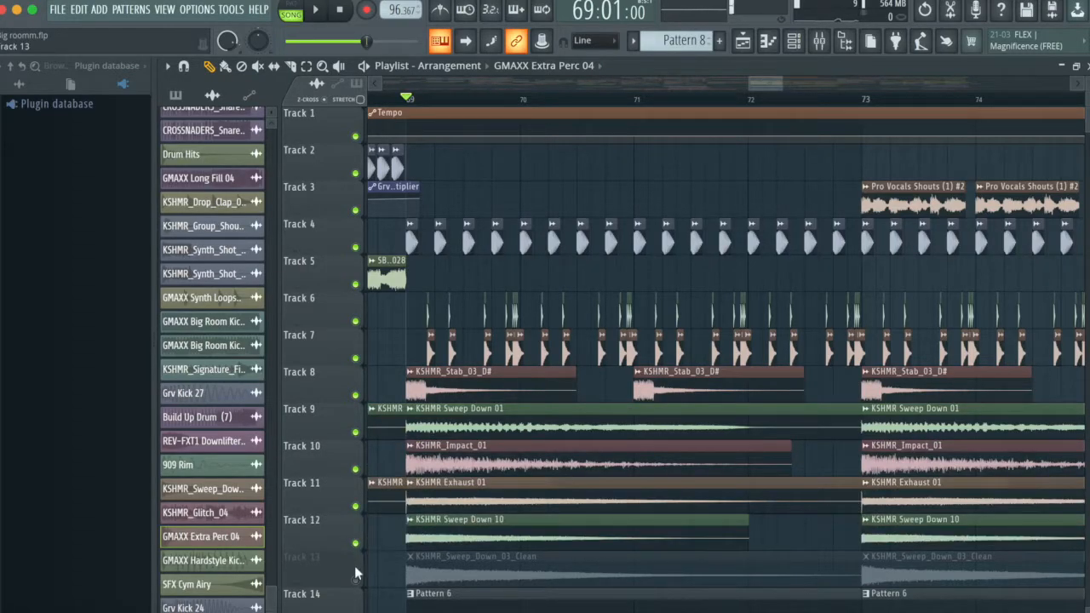
left_click(355, 573)
Step: Audition the Pro Vocals Shouts (1) #2 clip on Track 3 at bar 73 and review the layers on the lower tracks
left_click(911, 201)
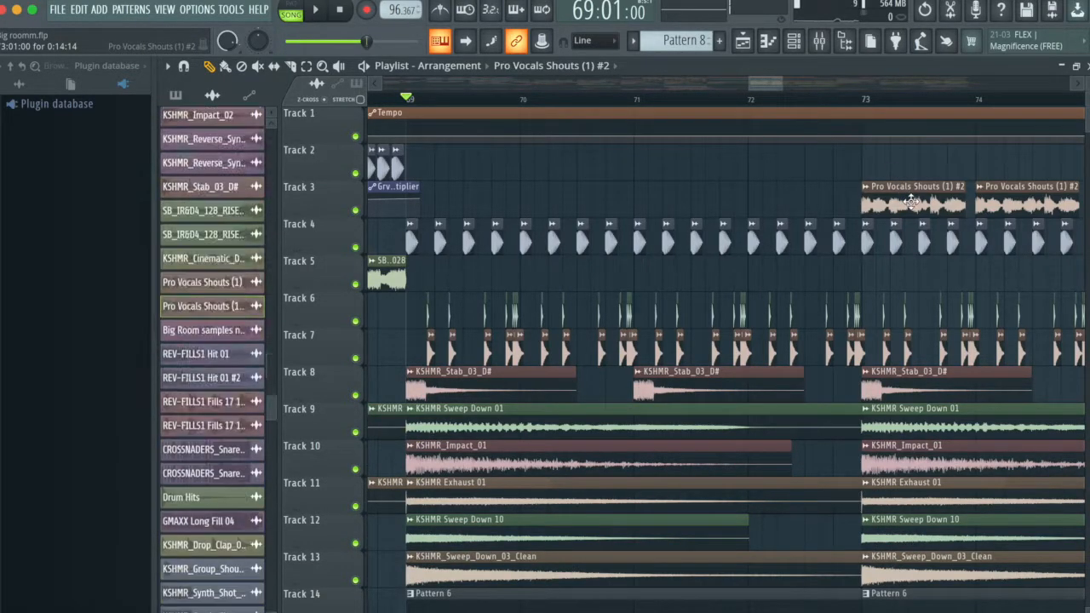
double_click(911, 202)
left_click(599, 117)
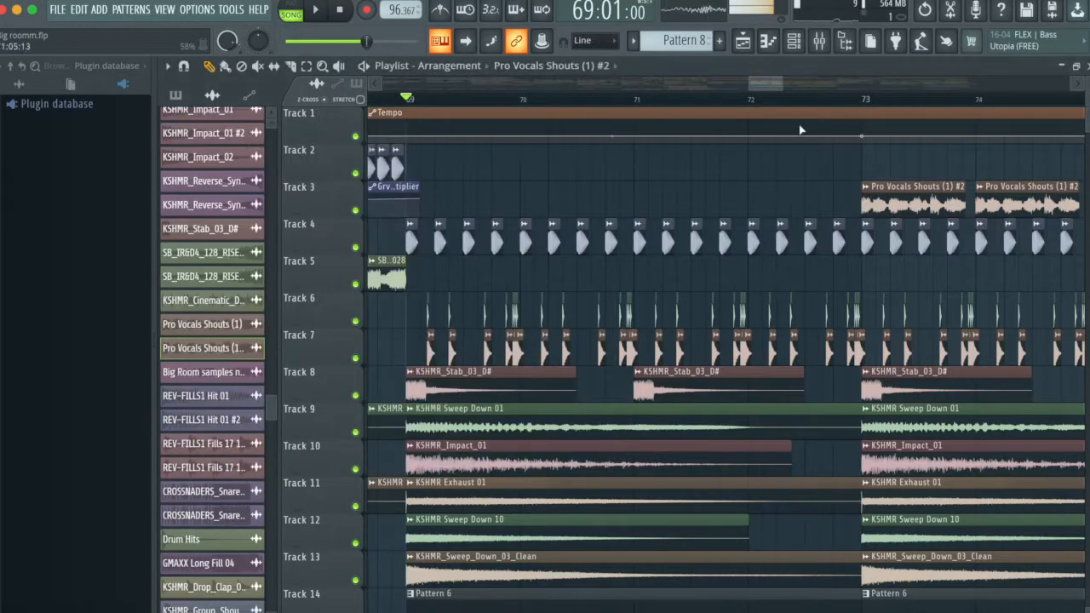
scroll(752, 100, "up", 1)
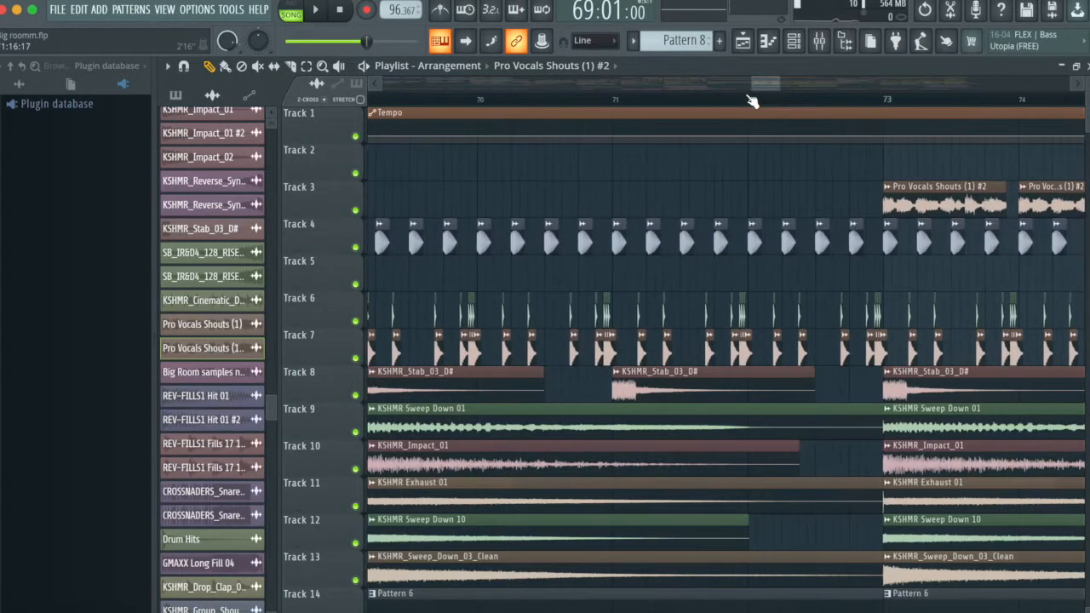
scroll(752, 100, "down", 2)
scroll(815, 263, "down", 4)
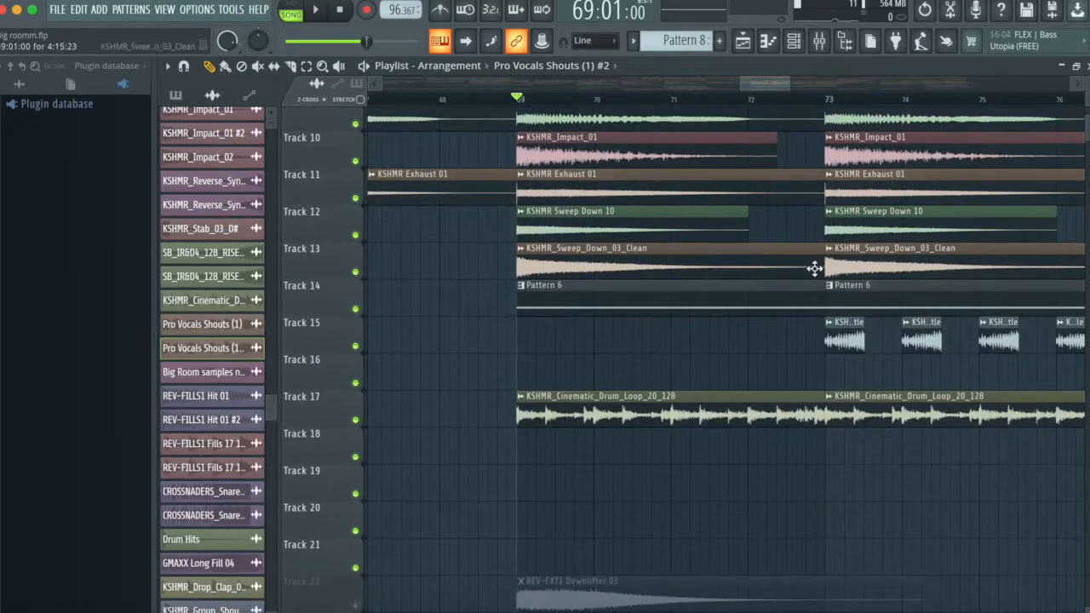
scroll(784, 260, "up", 4)
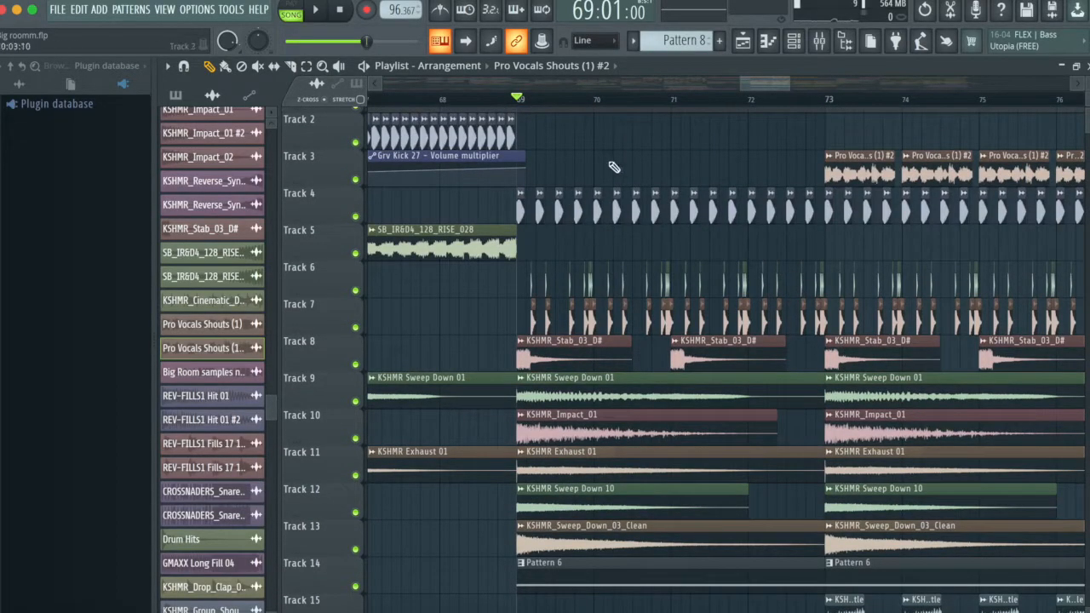
scroll(613, 167, "up", 1)
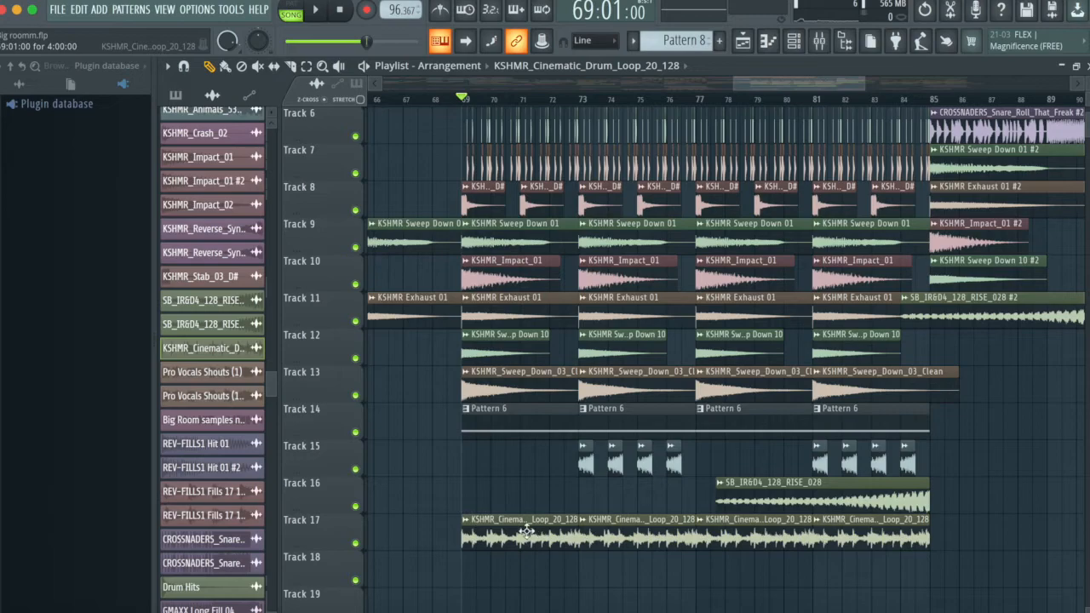
Step: Fit the KSHMR_Cinematic_Drum_Loop_20_128 clip on Track 17 to the project tempo, entering 128 BPM as the sample's tempo
right_click(470, 521)
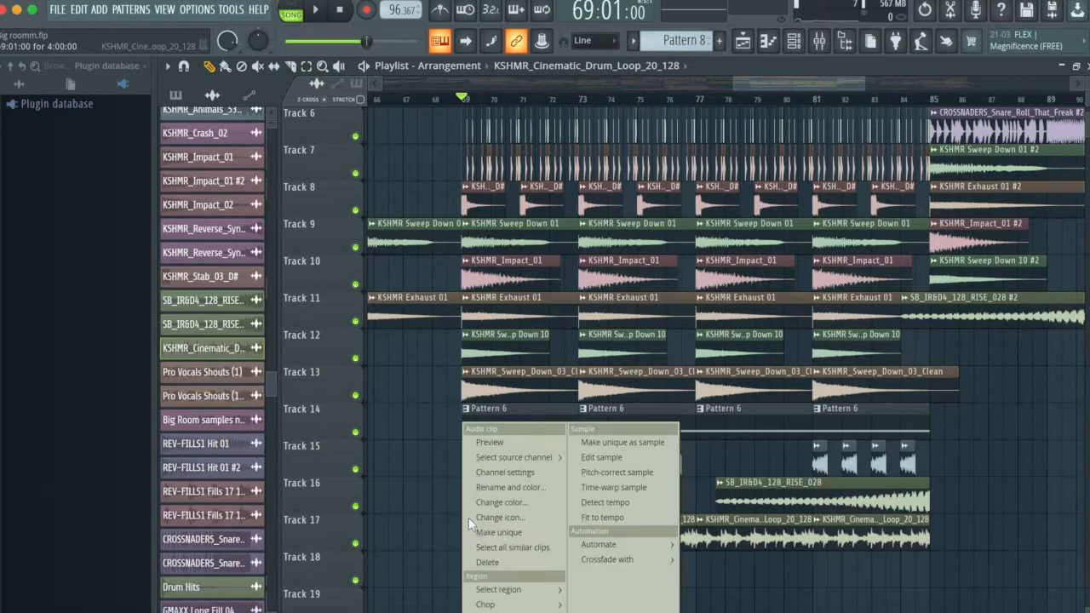
left_click(600, 509)
left_click(635, 358)
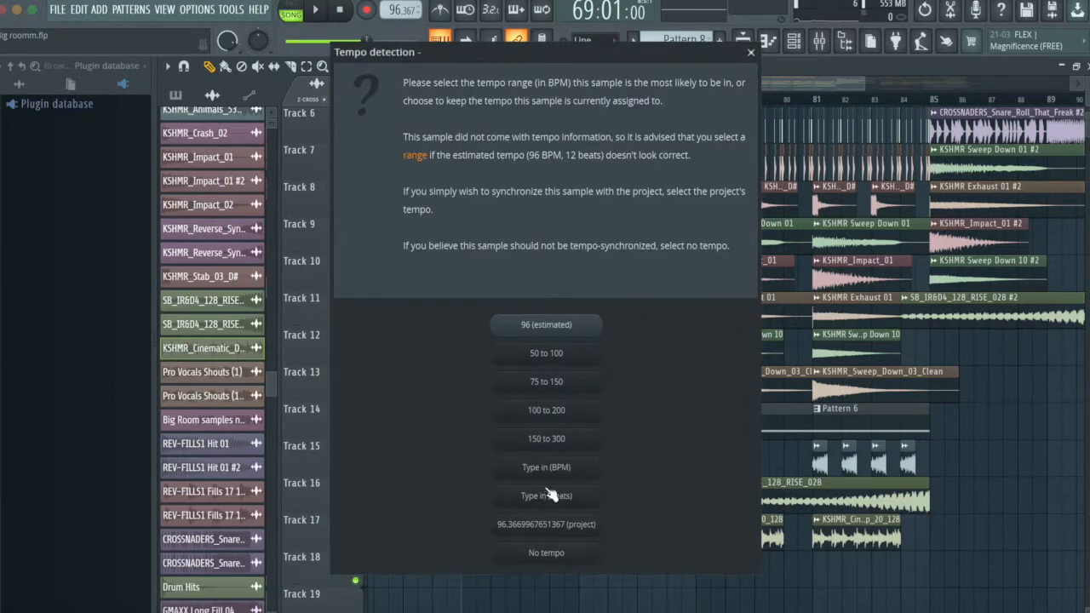
left_click(552, 470)
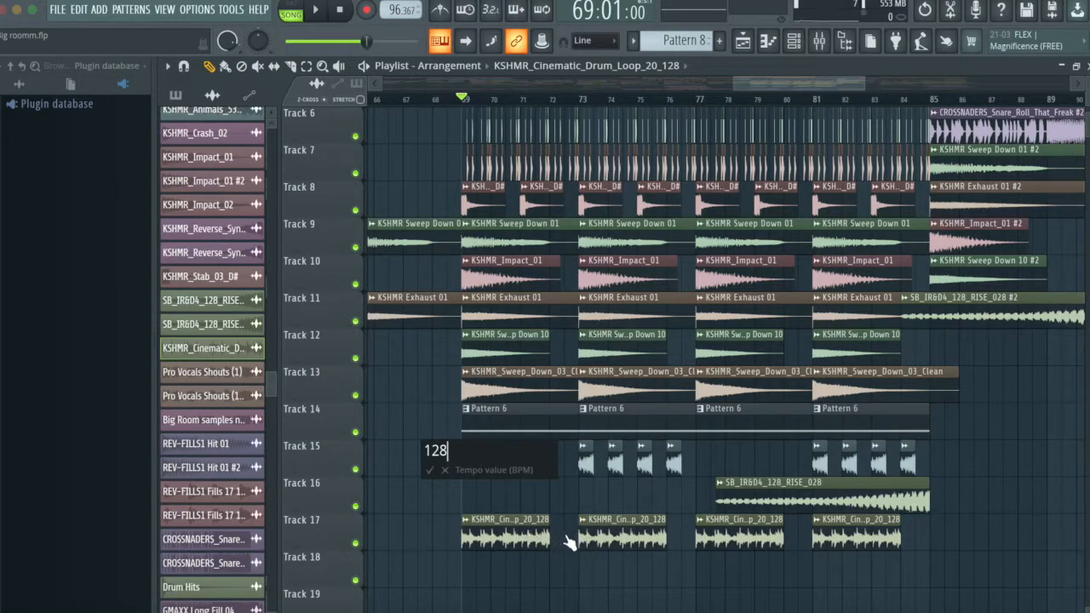
left_click(431, 469)
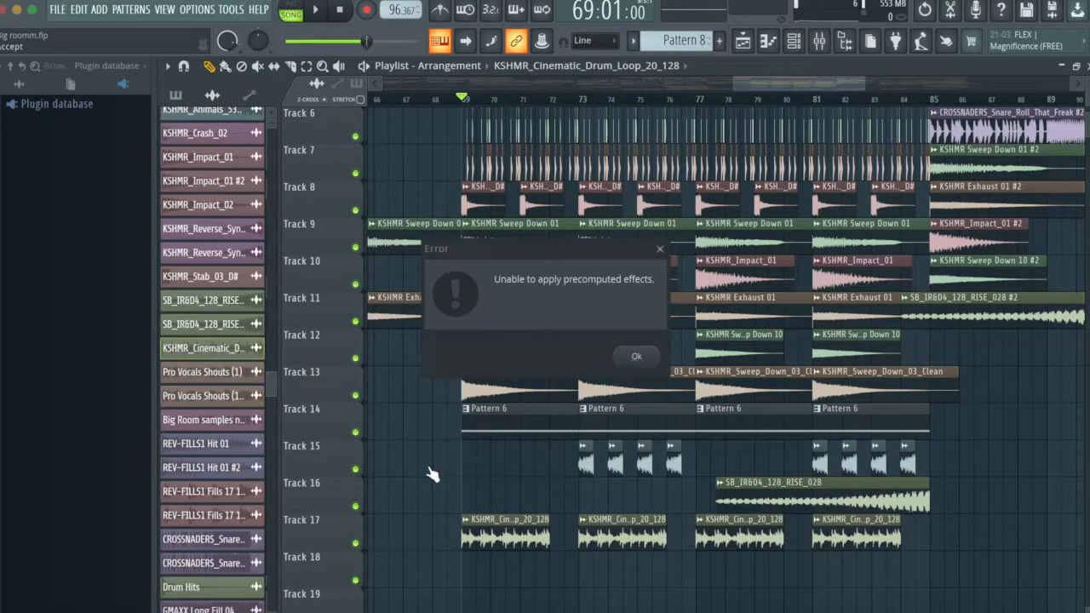
left_click(631, 358)
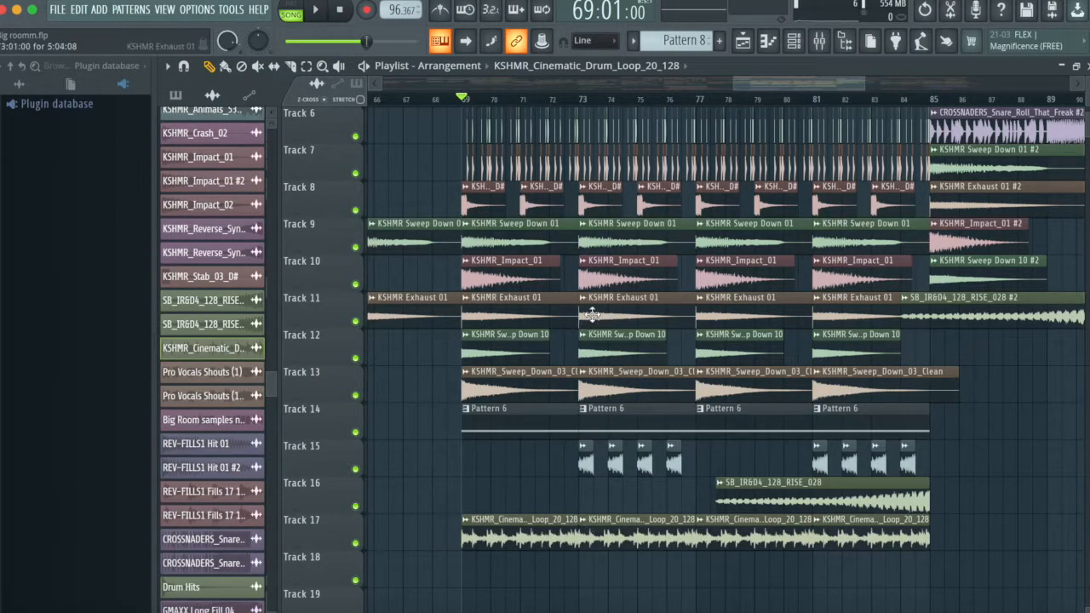
scroll(845, 103, "down", 3)
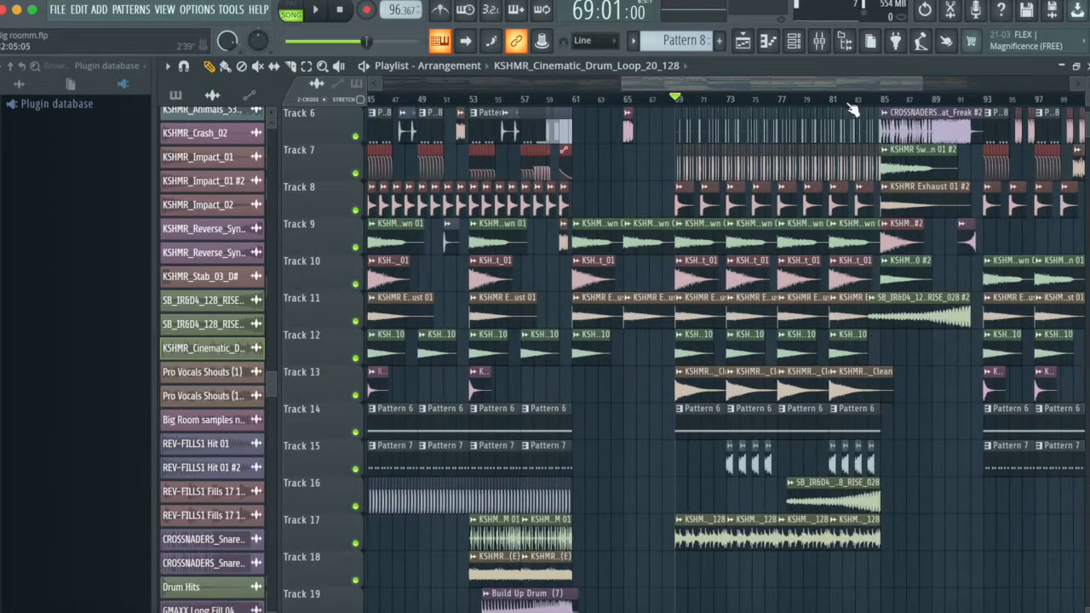
scroll(854, 108, "up", 2)
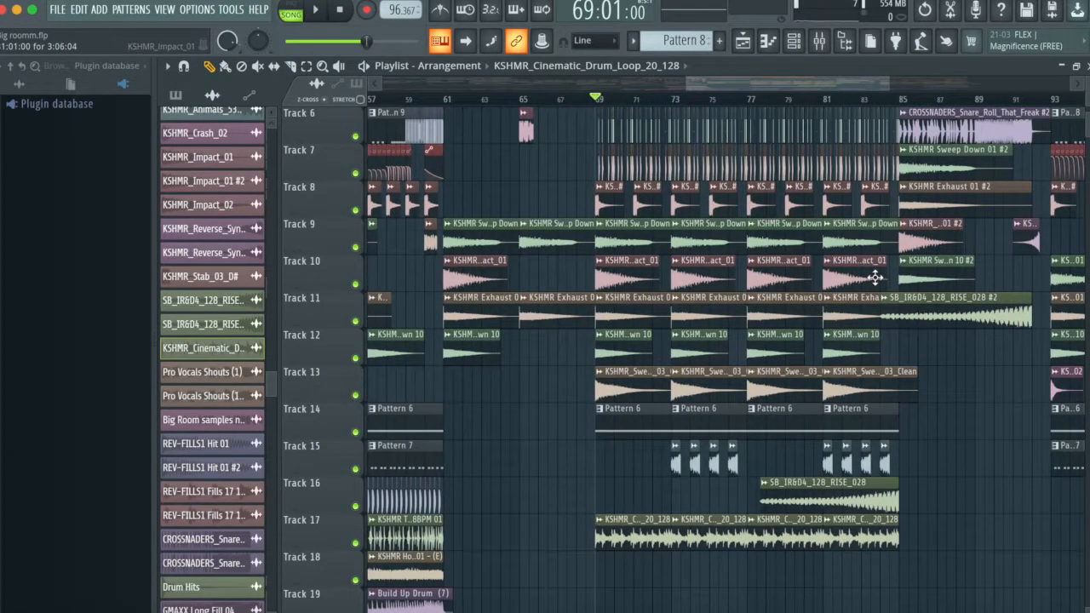
Step: Play the Tempo automation's rise on Track 1 from bar 77 and near bar 80, and move the playhead to bar 81
scroll(875, 278, "right", 5)
scroll(493, 104, "down", 4)
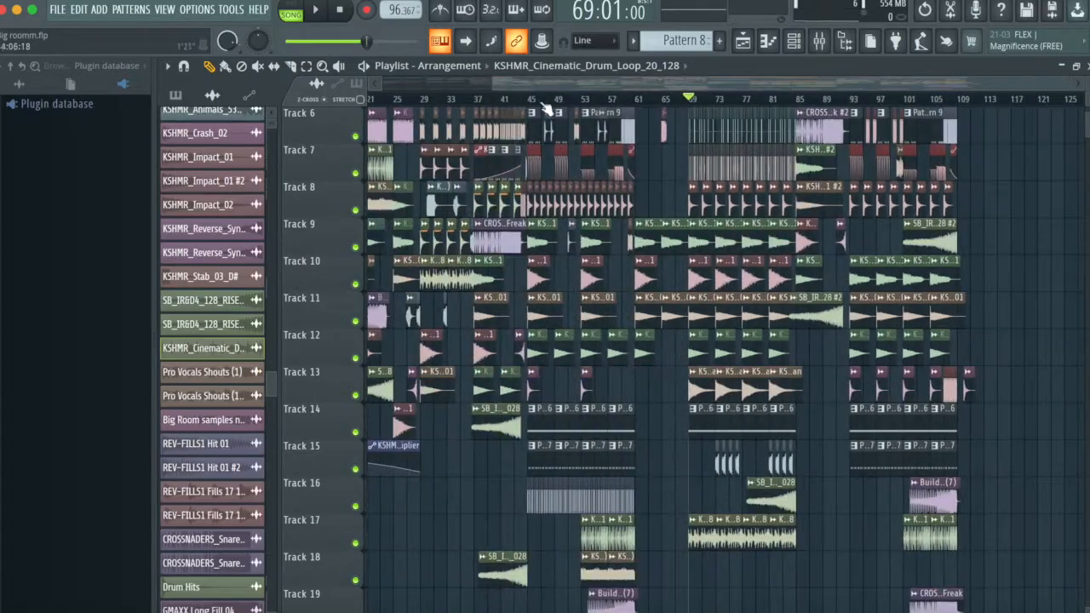
scroll(840, 103, "up", 4)
scroll(709, 165, "up", 3)
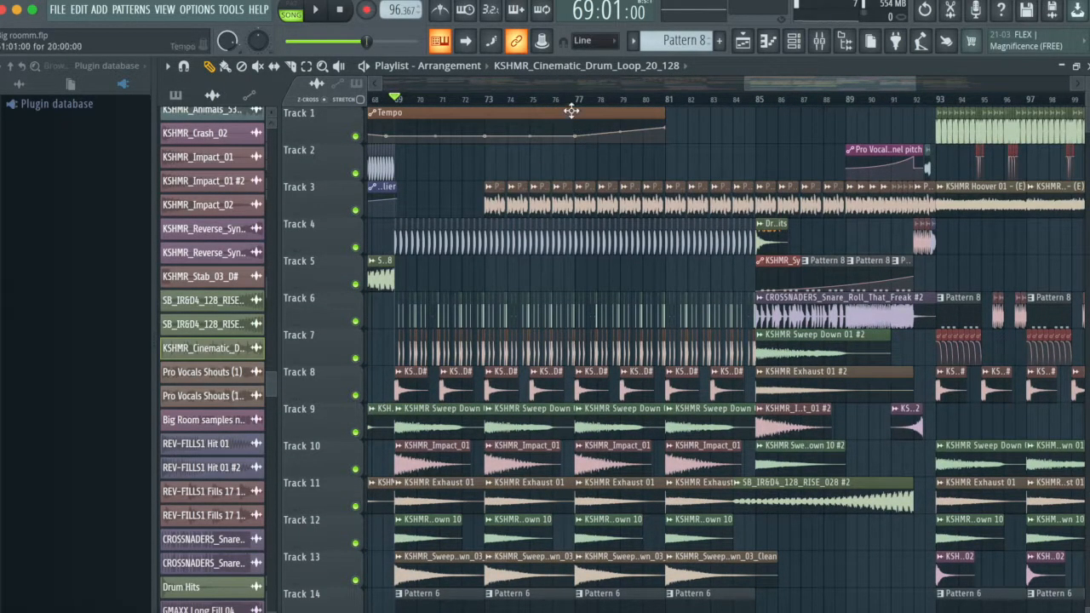
left_click(579, 99)
key("space")
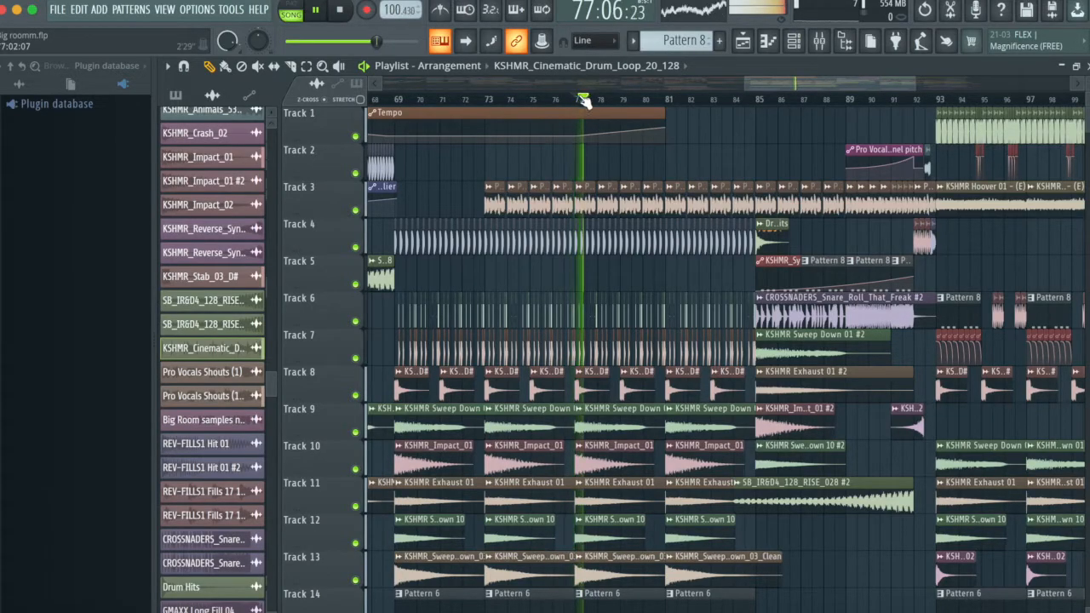
left_click(645, 100)
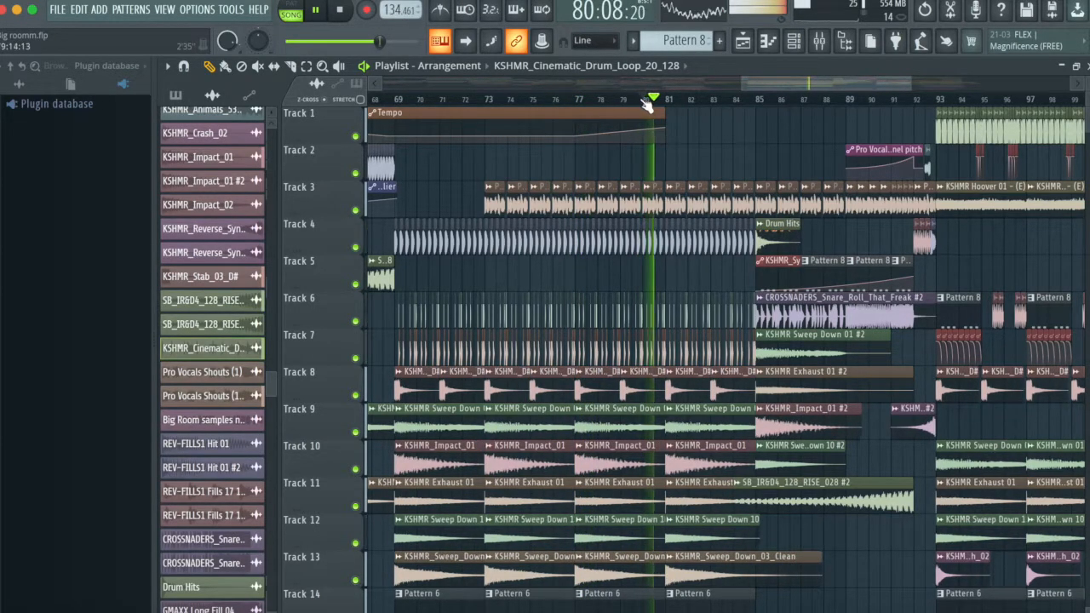
key("space")
left_click(671, 101)
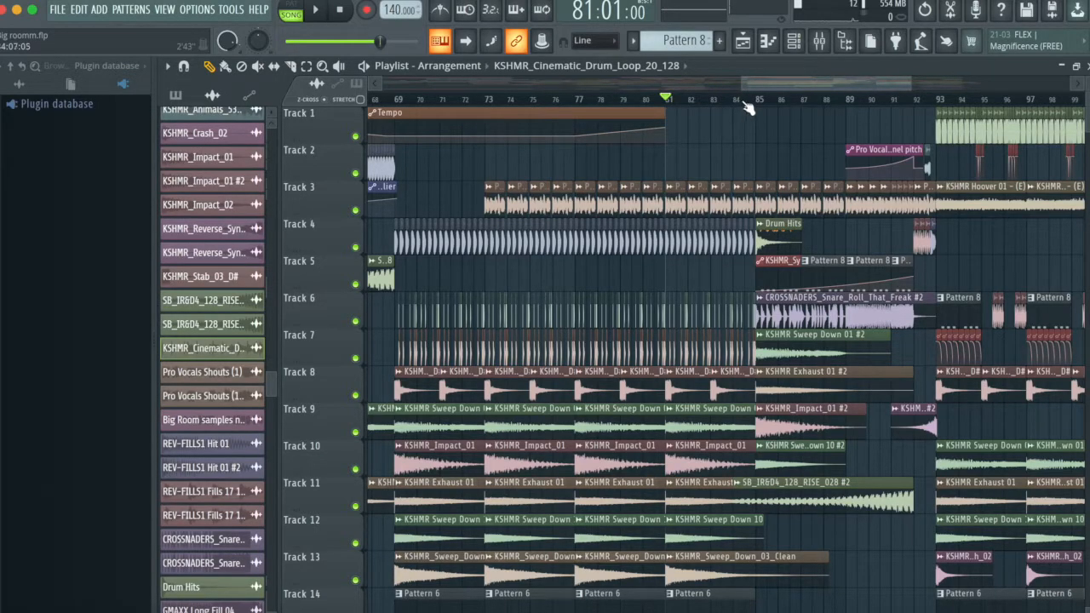
Step: Play the start of the build-up section from bar 85 and stop it
left_click(757, 102)
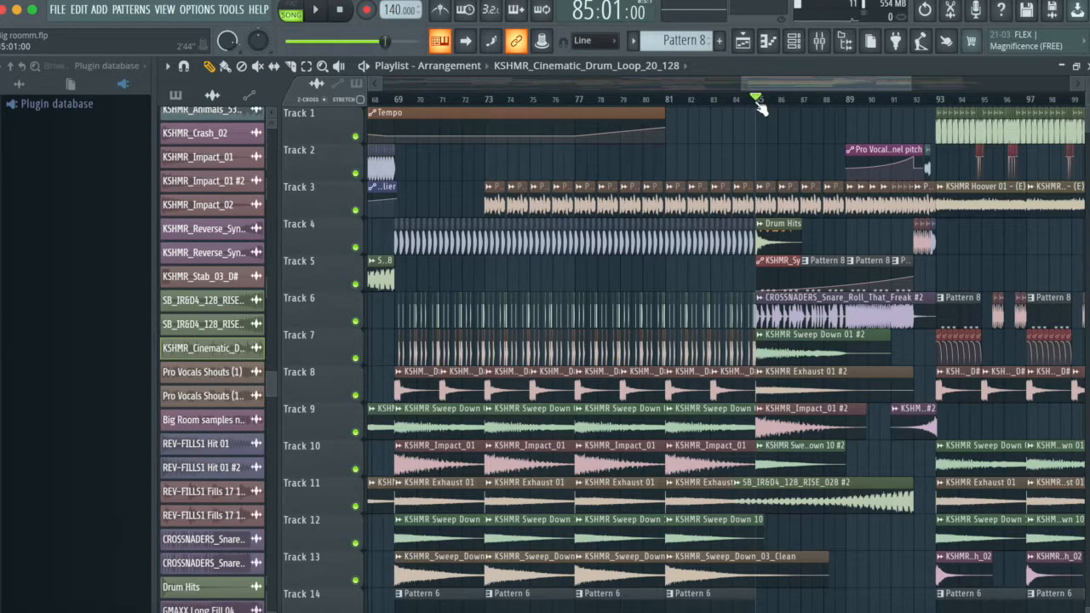
key("space")
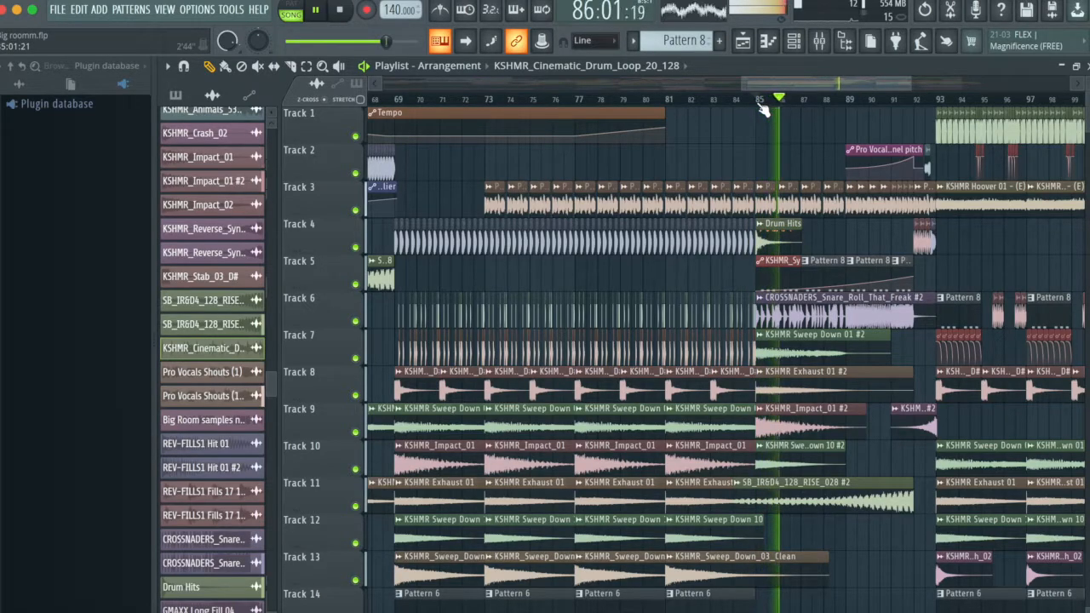
key("space")
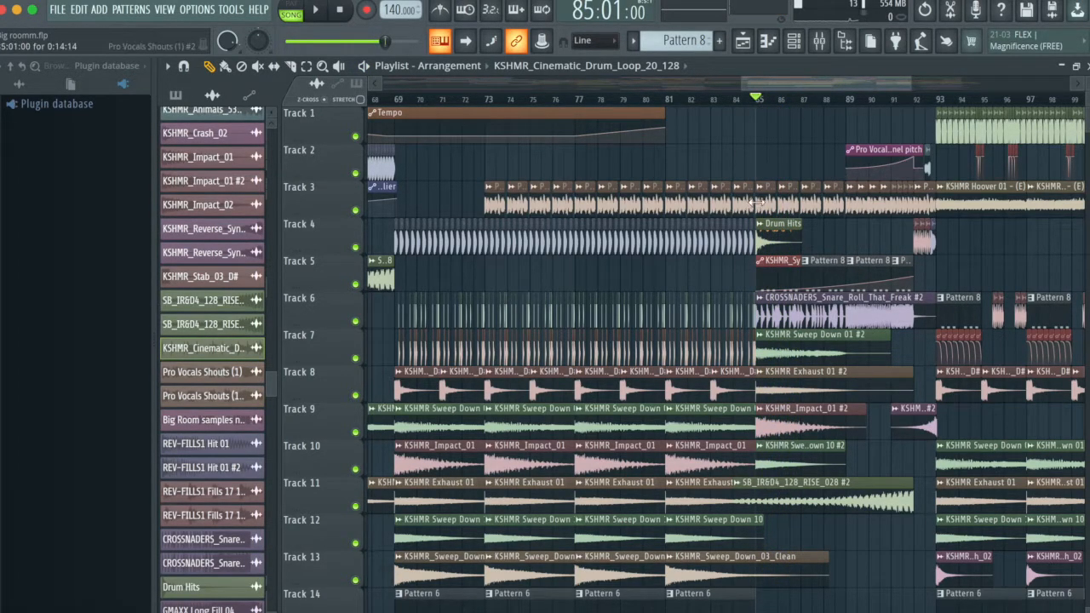
Step: View the channel settings of the KSHMR_Reverse_Synth_11_D# #2 clip on Track 9 before bar 93 and close them
scroll(790, 101, "up", 5)
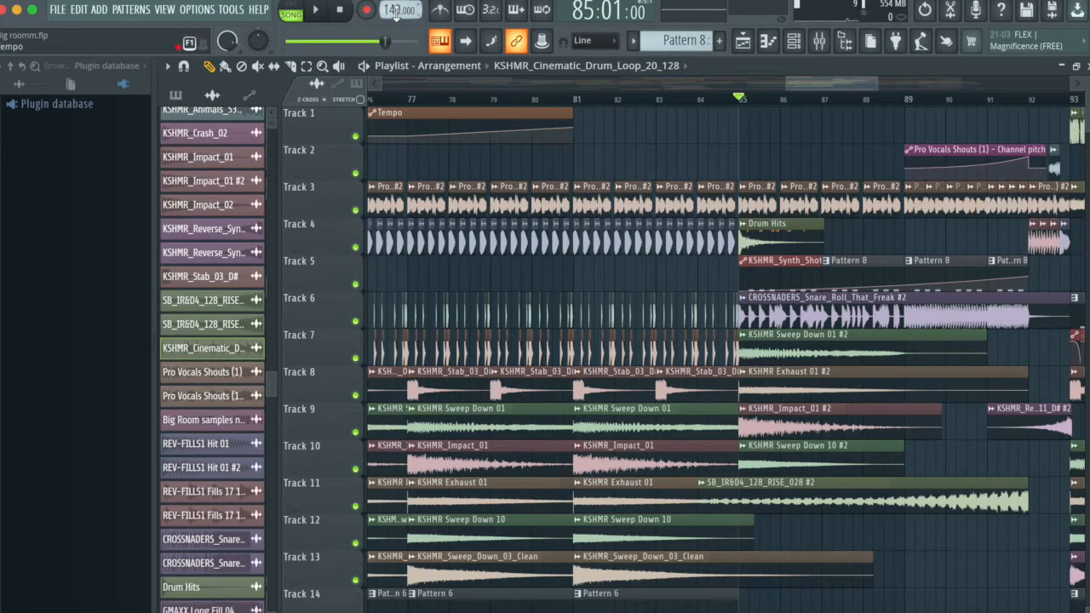
left_click_drag(804, 75, 831, 92)
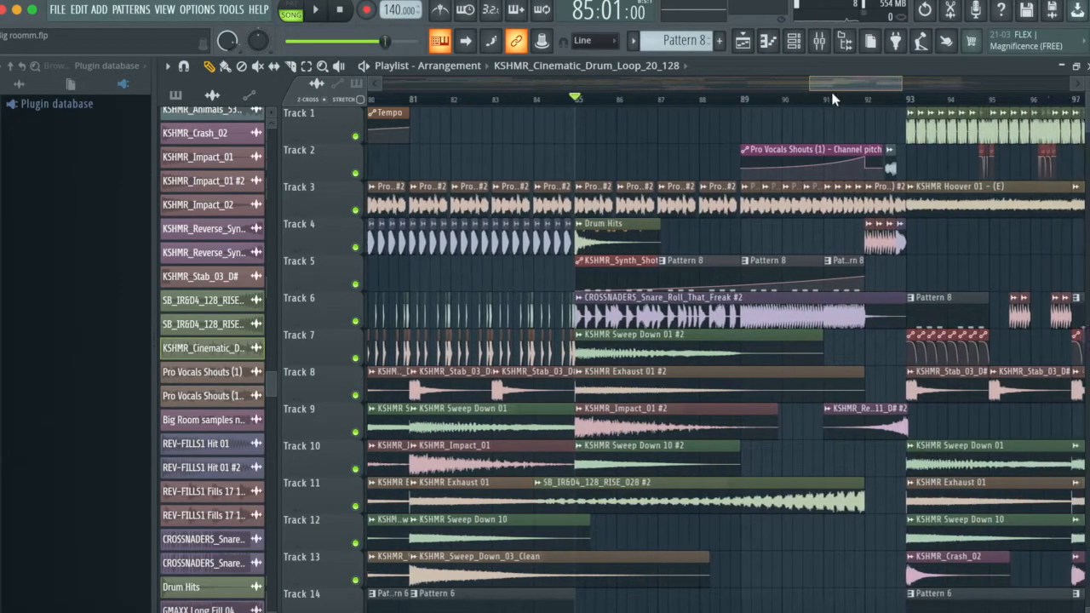
double_click(852, 424)
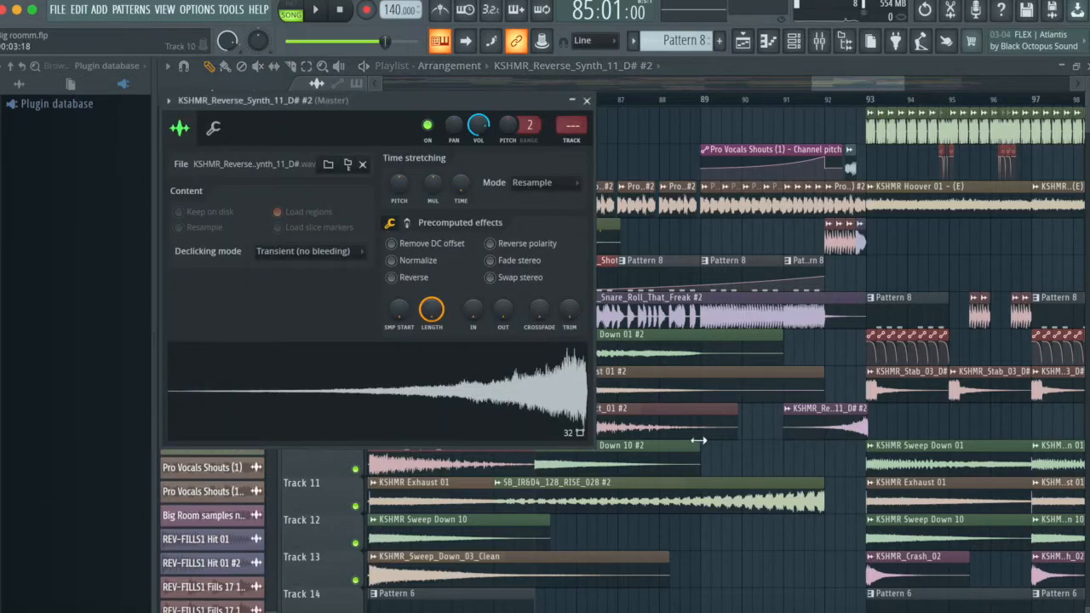
left_click(587, 102)
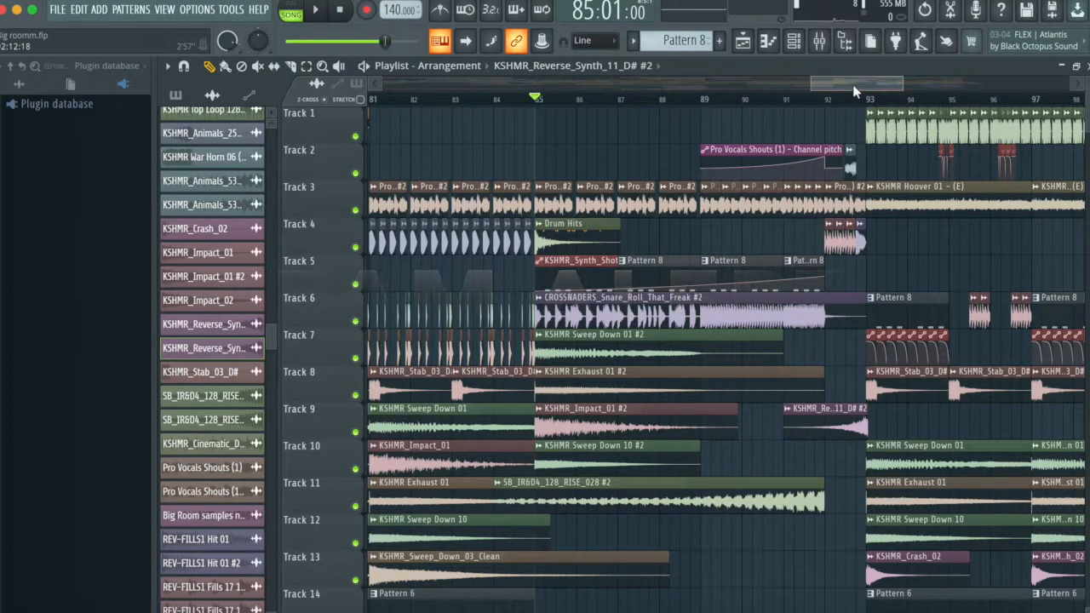
Step: Play the fill before the second drop from bar 92 and stop it
left_click_drag(853, 86, 862, 86)
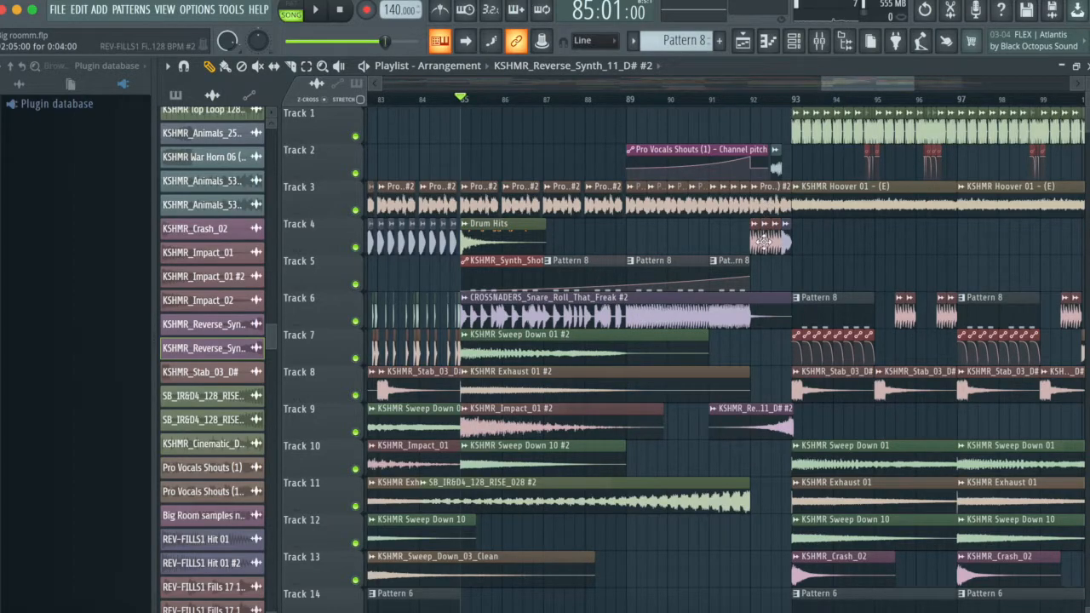
left_click(750, 99)
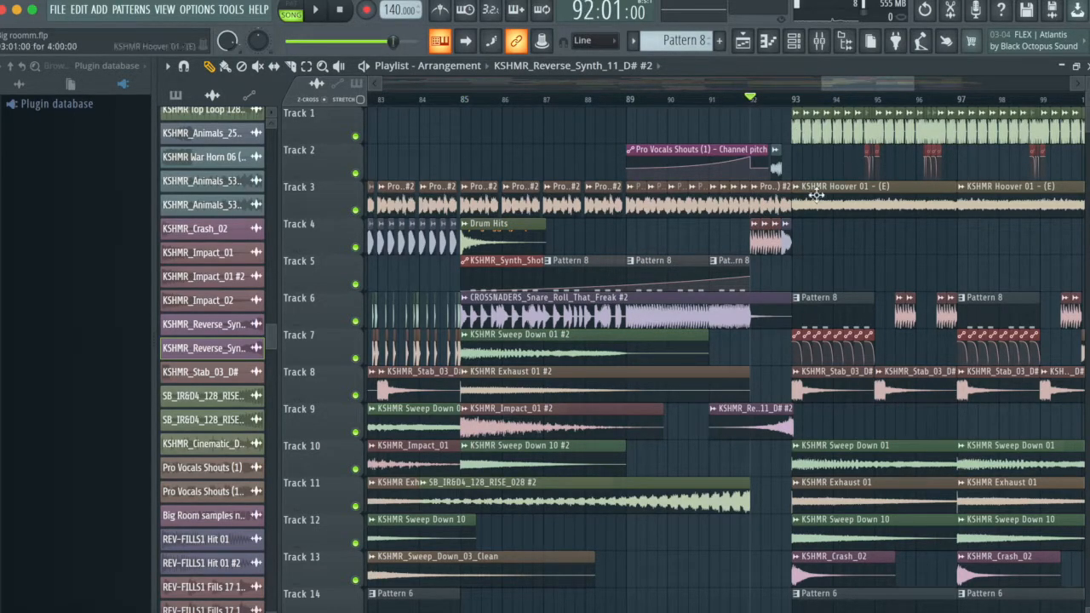
key("space")
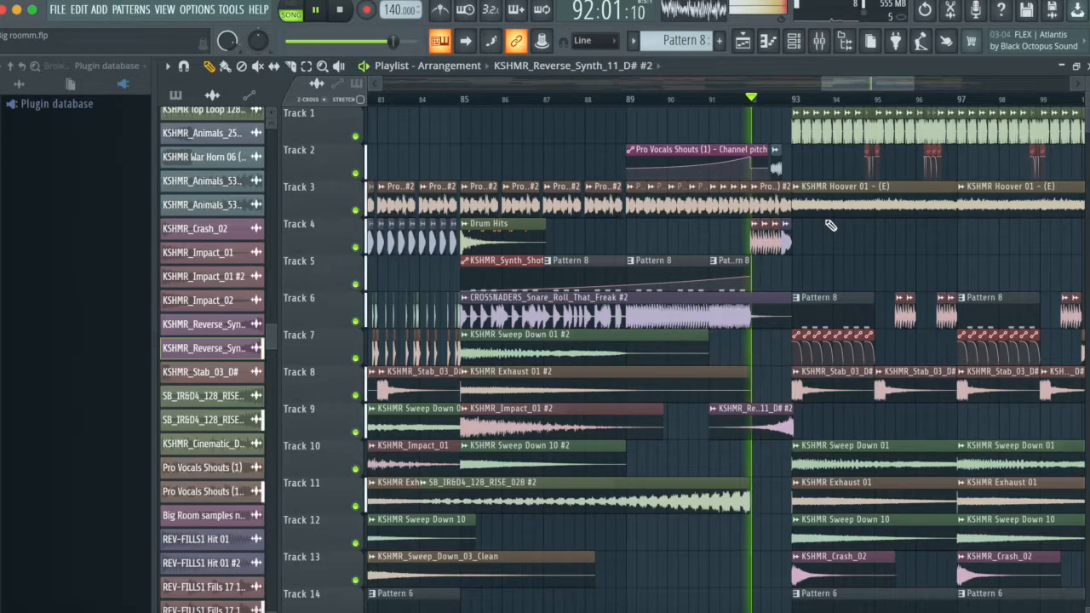
key("space")
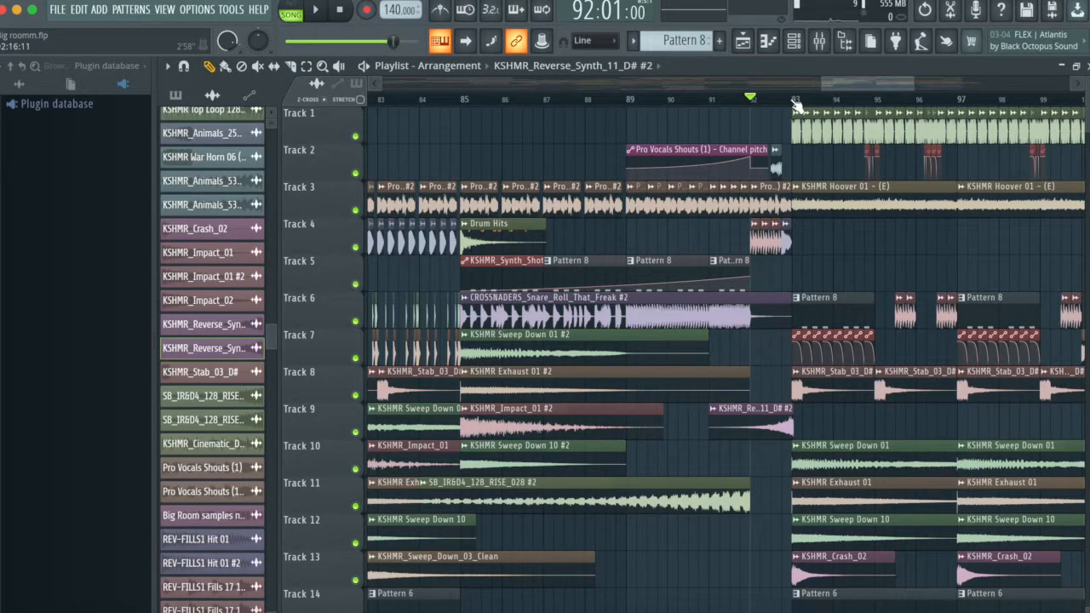
Step: Move the playhead to bar 93 and unmute the REV-FXT1 Downlifter 03 track, Track 22
left_click(793, 100)
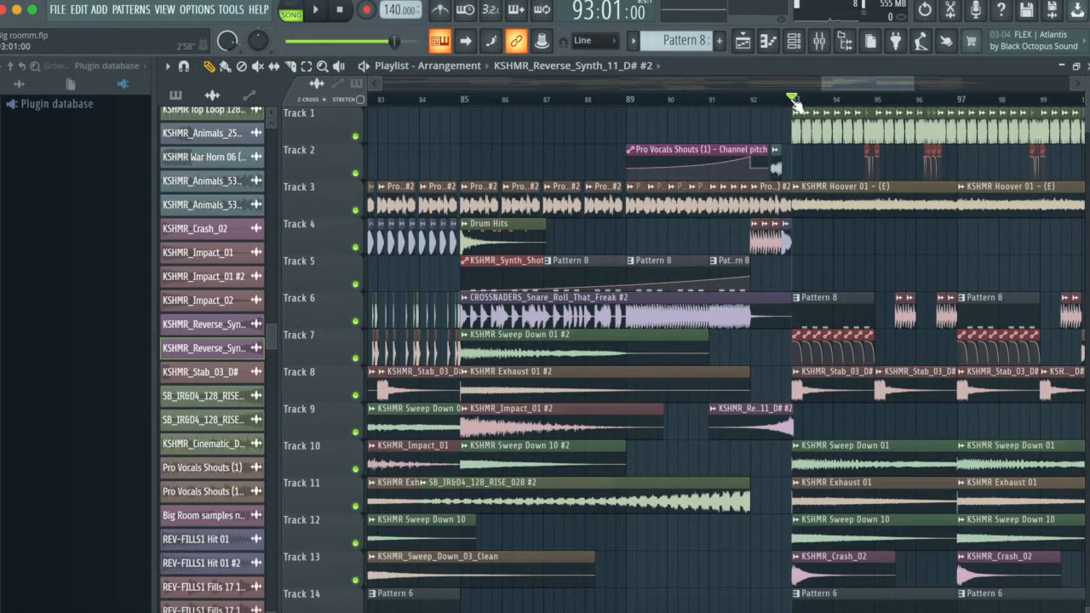
left_click_drag(849, 87, 900, 139)
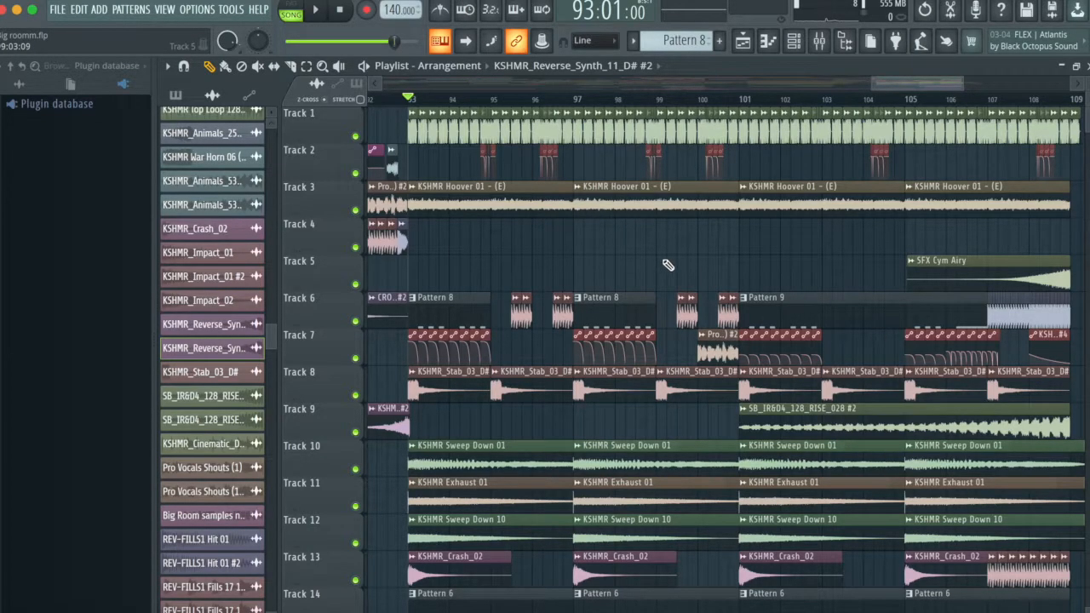
scroll(668, 265, "down", 6)
scroll(659, 256, "up", 4)
scroll(661, 258, "down", 4)
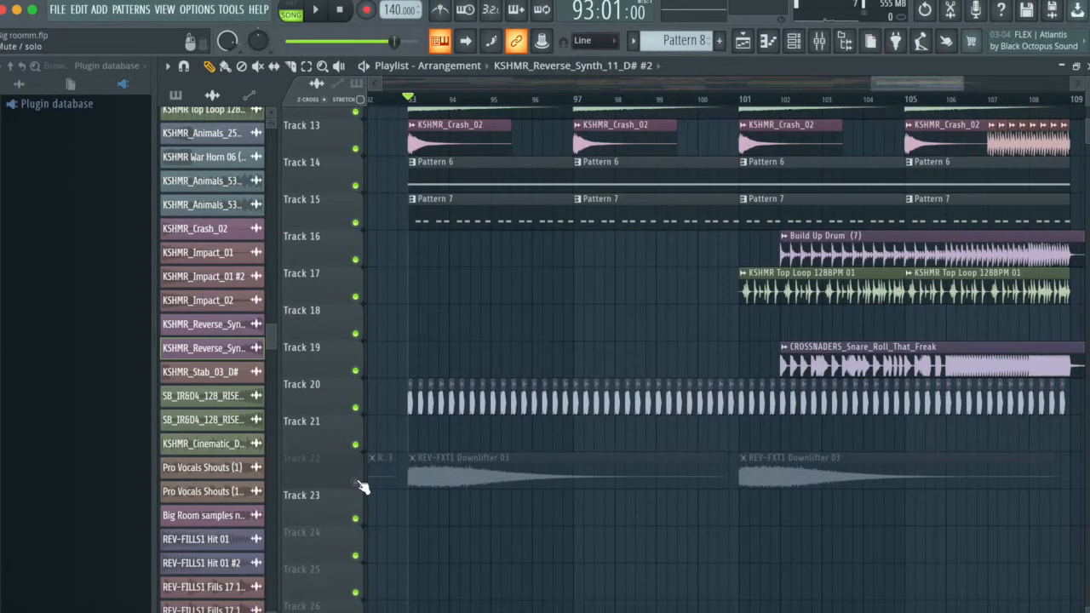
left_click(355, 481)
scroll(676, 200, "down", 2)
Step: View the channel settings of the GMAXX Hardstyle Kick 09 D# and KSHMR Hoover 01 - (E) samples, closing each
scroll(676, 199, "up", 8)
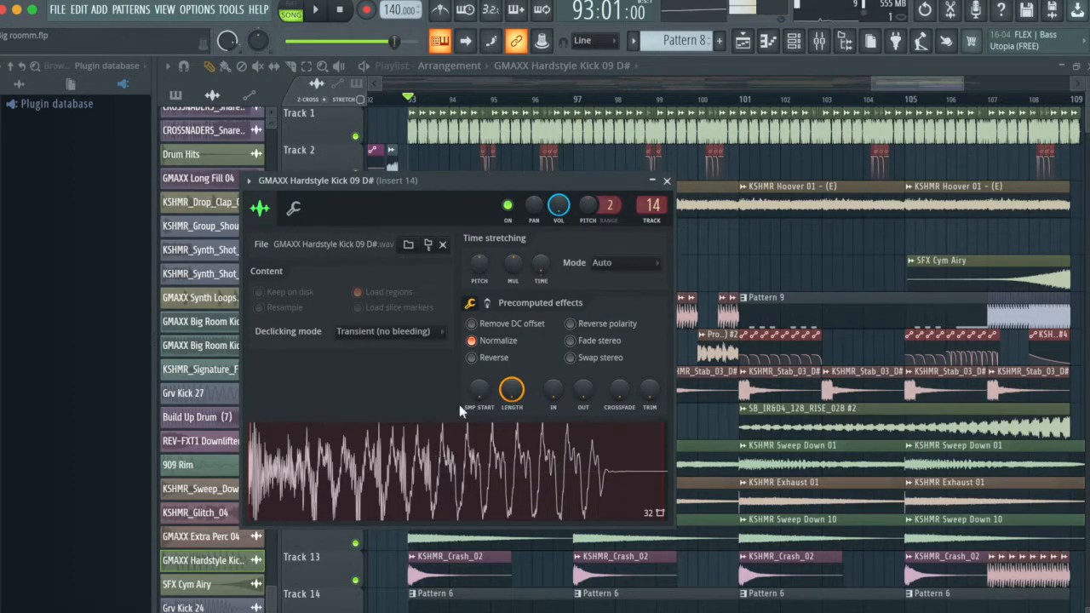
left_click(667, 181)
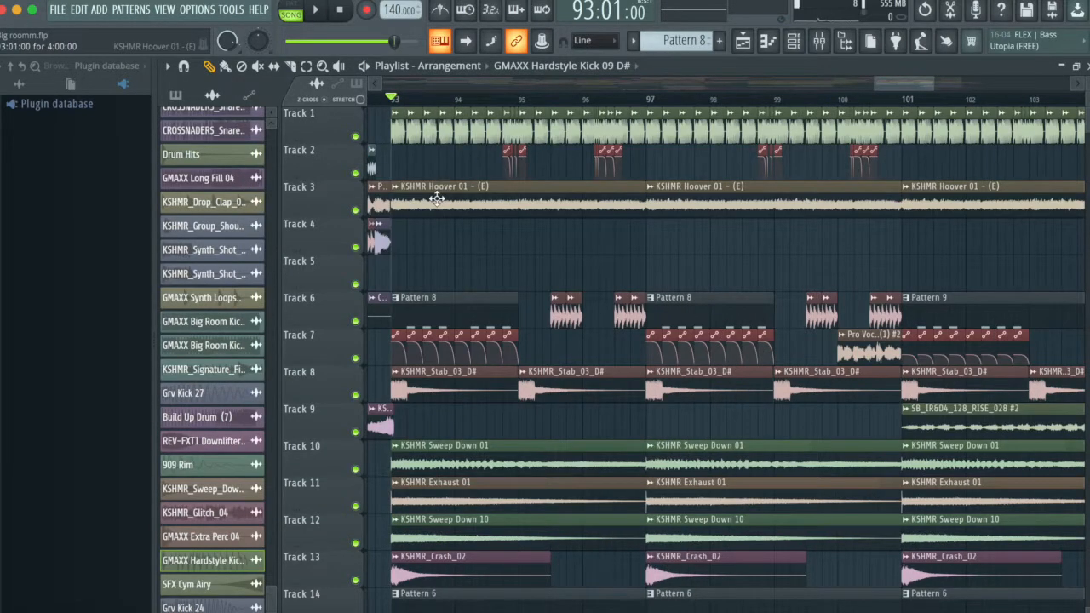
double_click(436, 199)
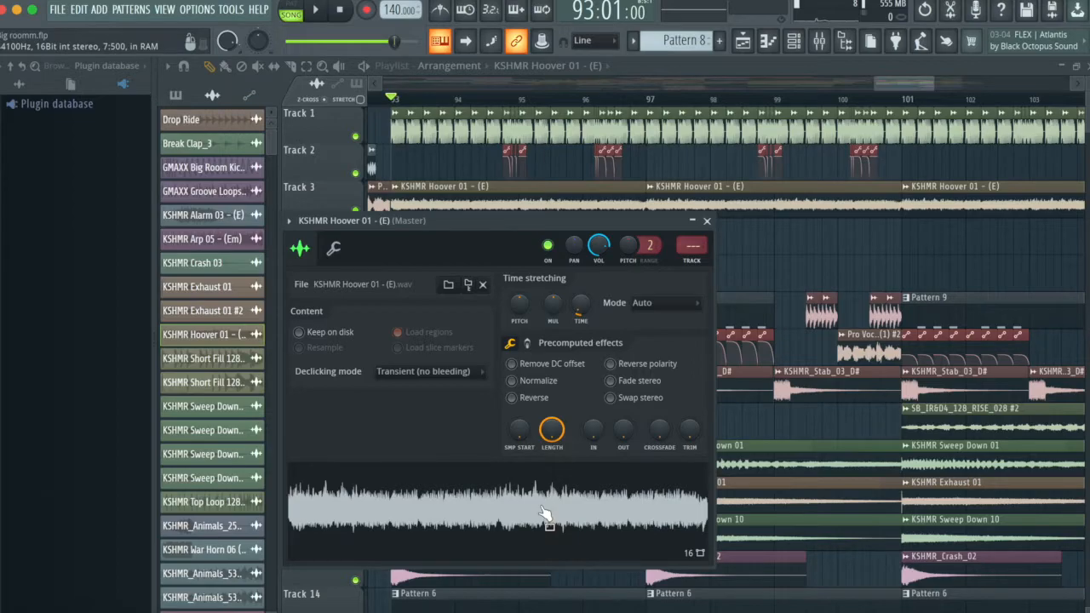
left_click(707, 220)
Step: Return the playhead to bar 93 and view the clip options of KSHMR Hoover 01 - (E) on Track 3
left_click(416, 104)
left_click(398, 102)
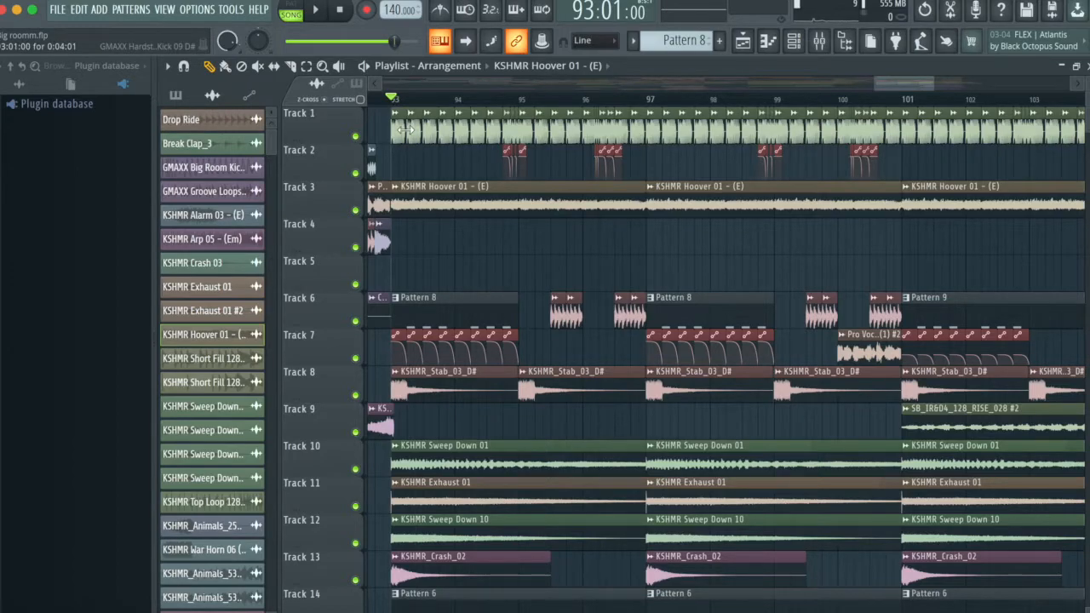
right_click(396, 189)
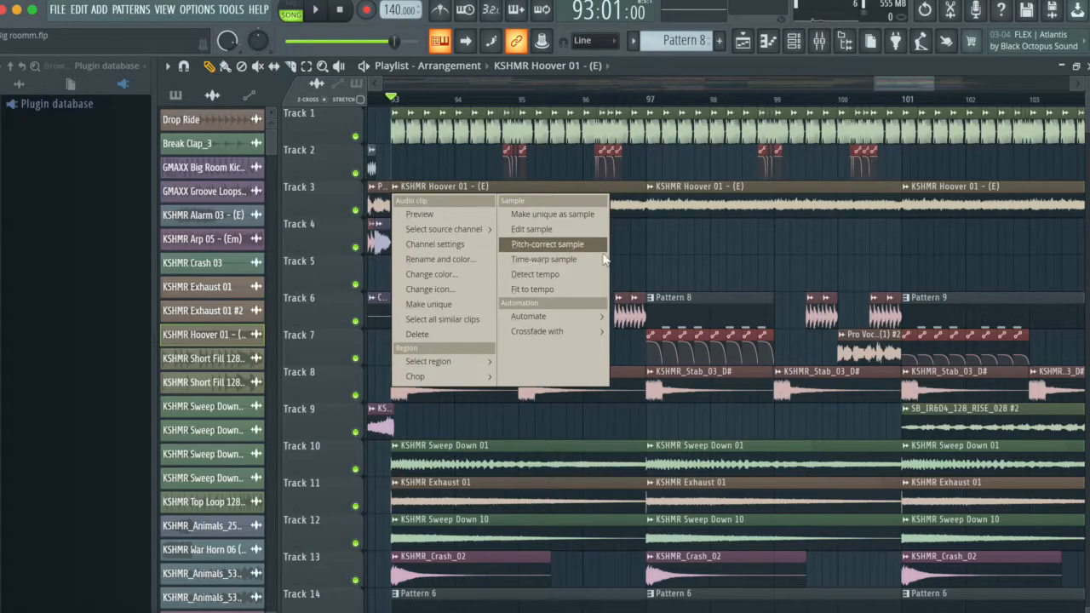
left_click(705, 245)
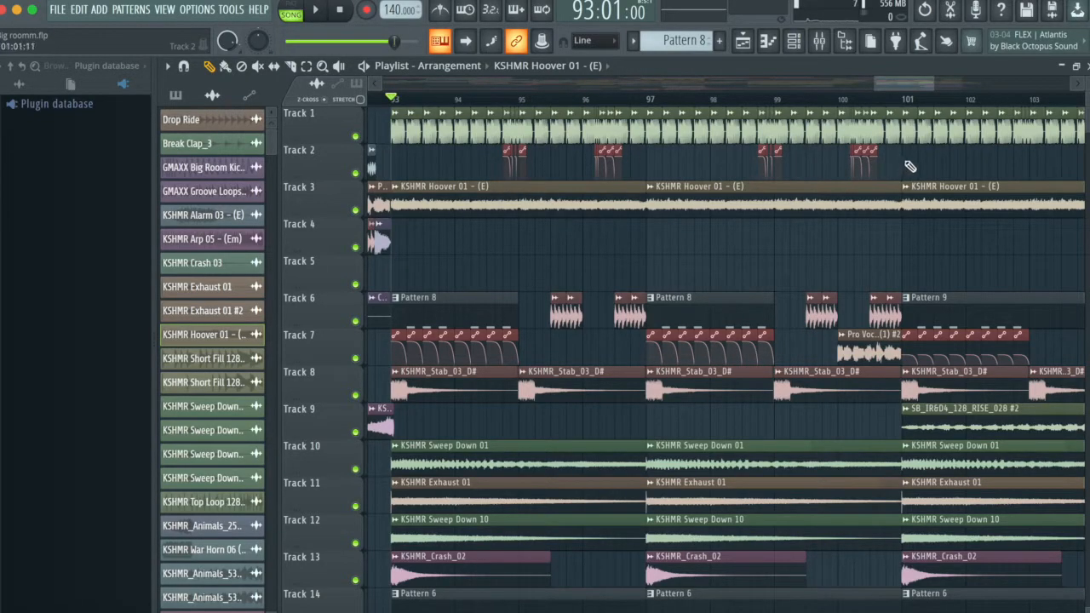
Step: Mute Tracks 3 to 11
left_click(355, 209)
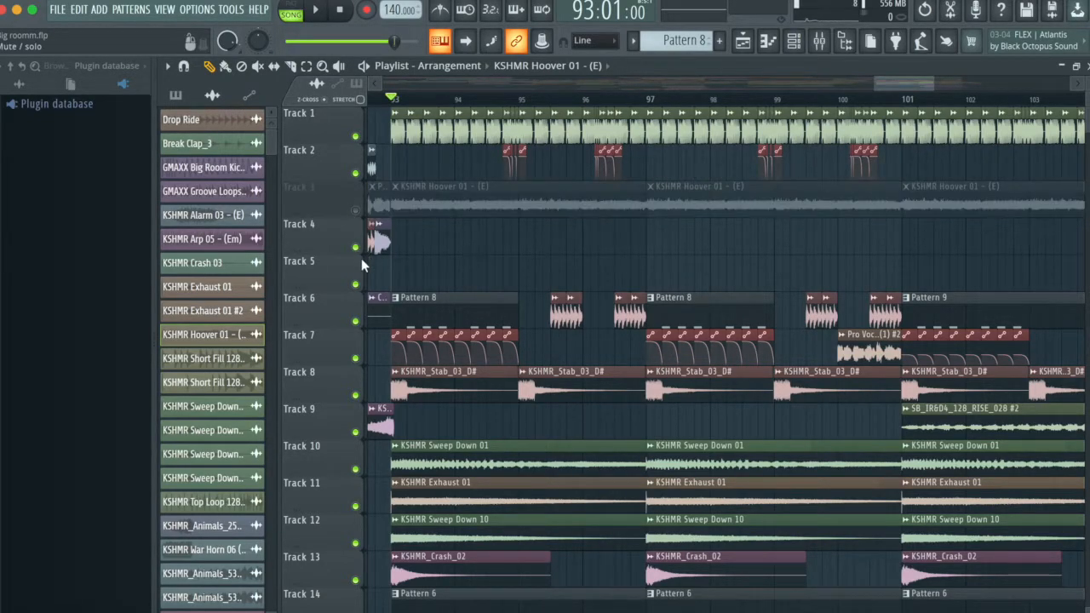
left_click(356, 247)
left_click(358, 283)
left_click(356, 321)
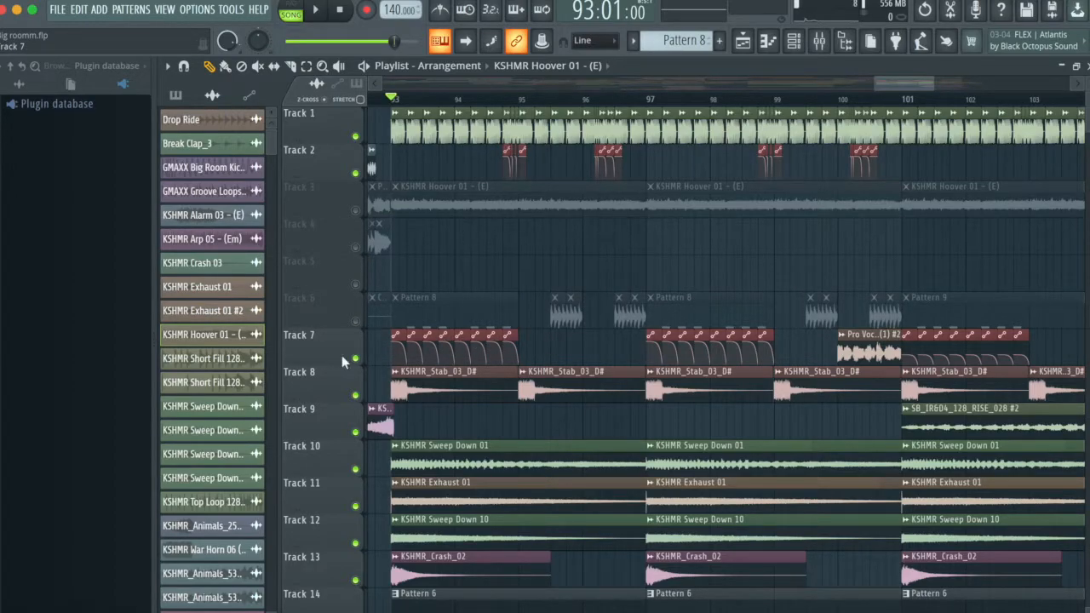
left_click(355, 359)
left_click(356, 395)
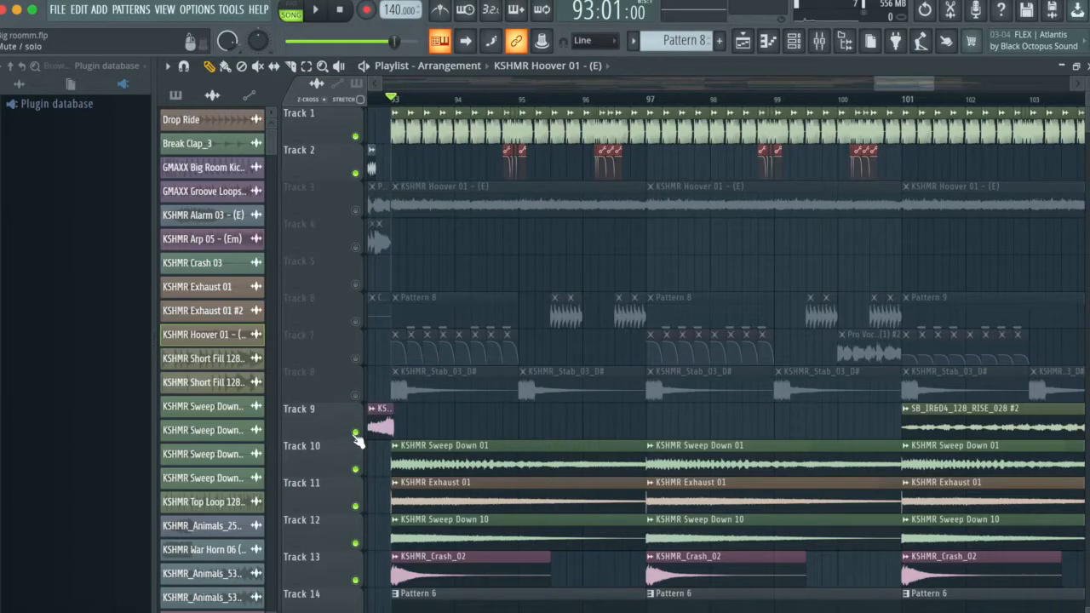
left_click(356, 432)
left_click(355, 469)
left_click(356, 506)
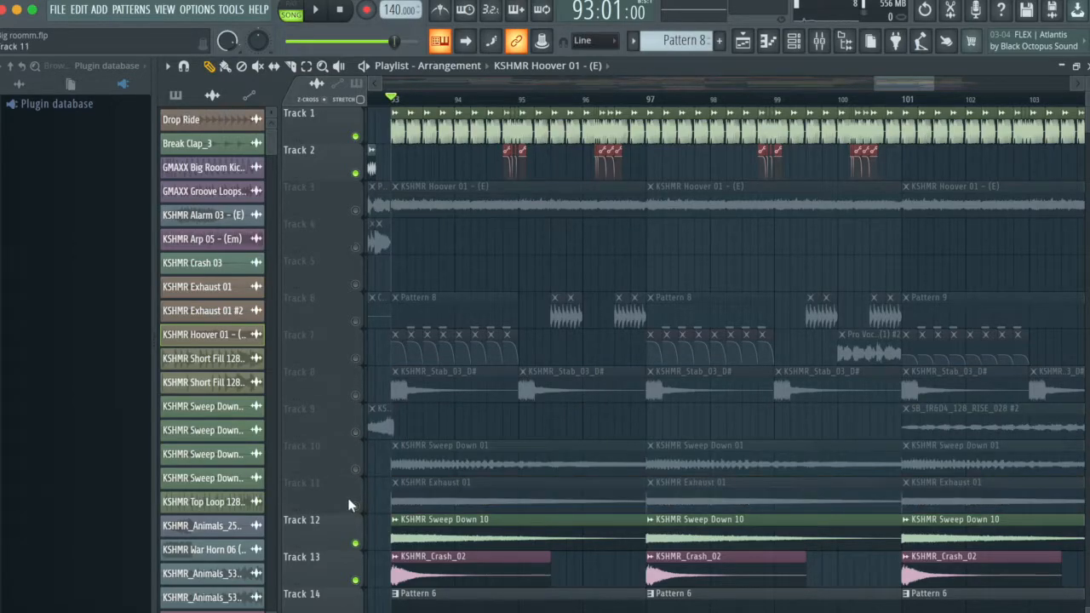
Step: Mute Tracks 12 to 22
scroll(348, 505, "down", 5)
left_click(356, 265)
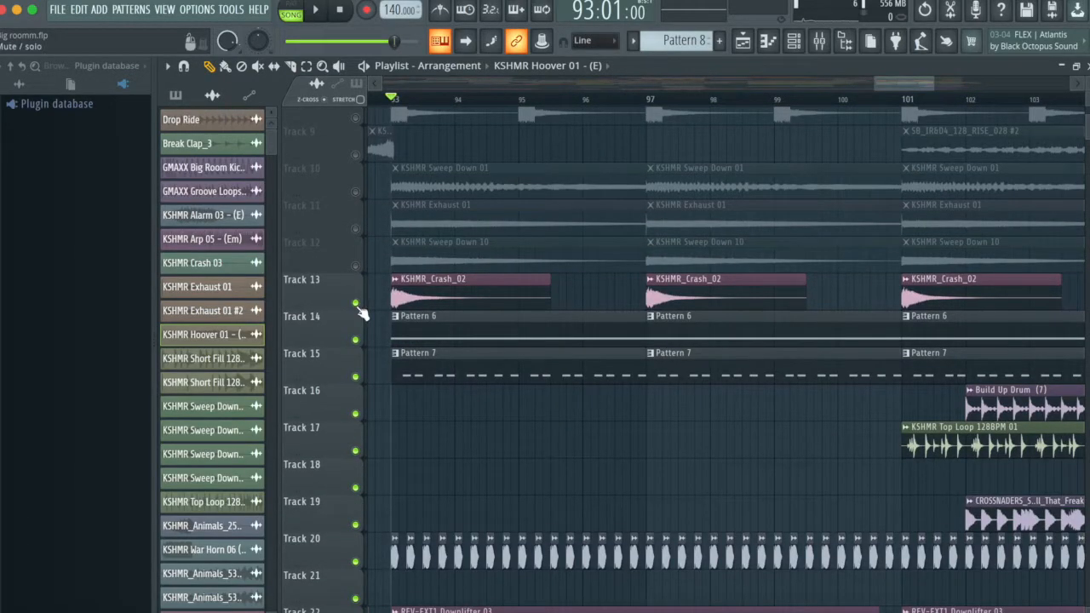
left_click(356, 302)
left_click(356, 339)
left_click(356, 377)
left_click(356, 414)
left_click(356, 450)
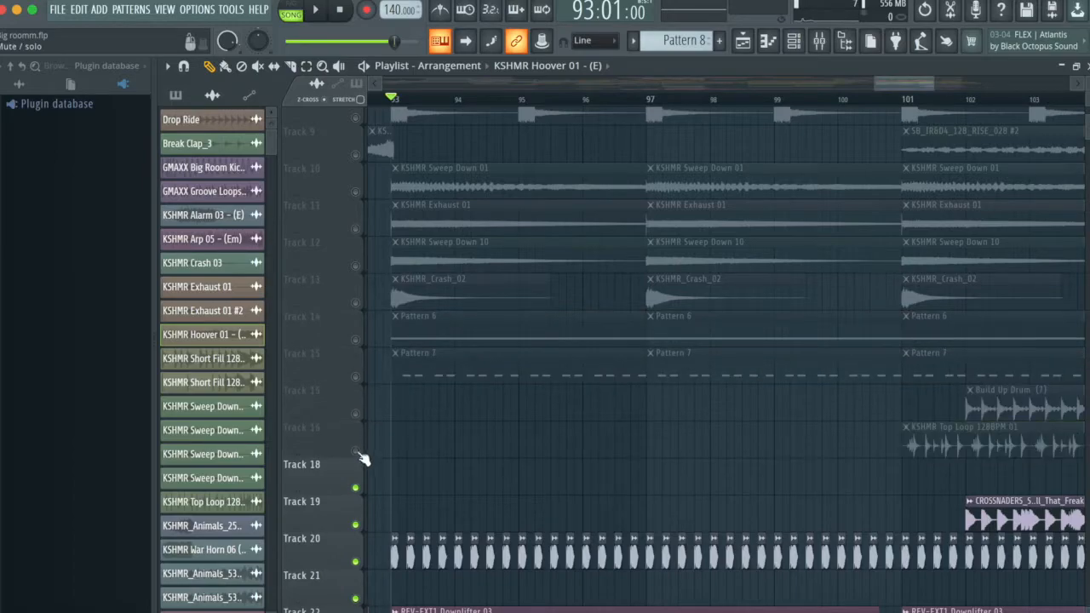
left_click(356, 488)
left_click(356, 524)
left_click(355, 561)
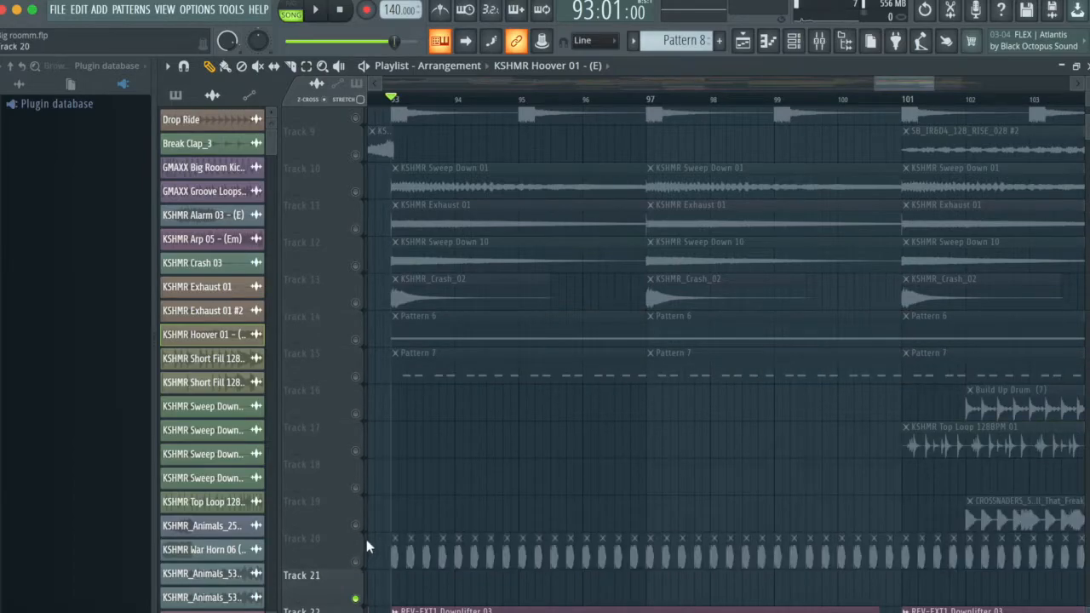
scroll(358, 502, "down", 3)
left_click(356, 481)
left_click(356, 444)
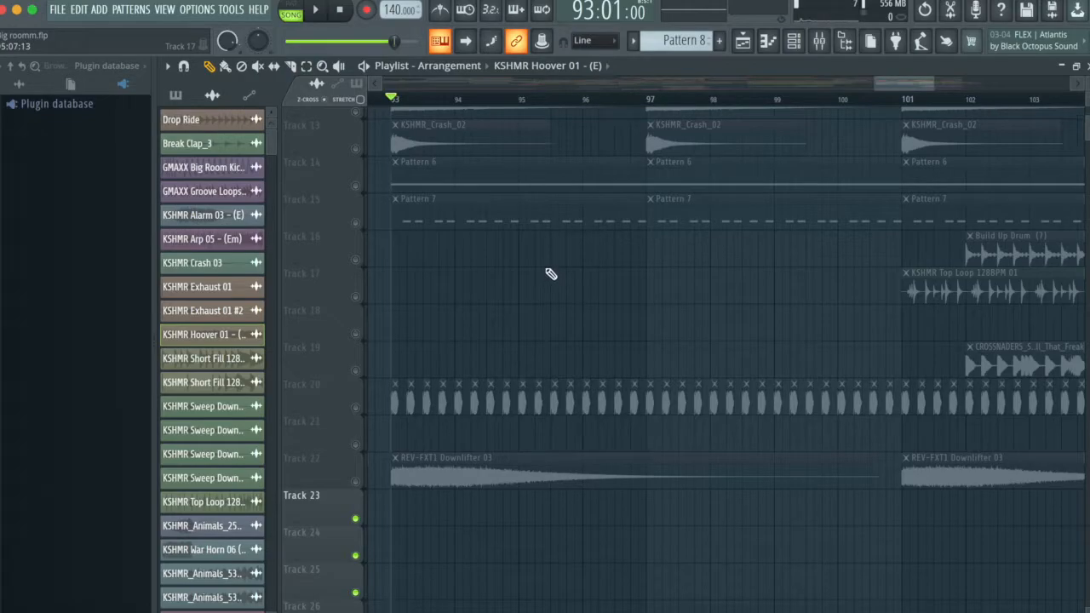
Step: Play the hardstyle kick layers on Tracks 1 and 2 from bar 93
scroll(545, 269, "down", 8)
scroll(545, 269, "up", 14)
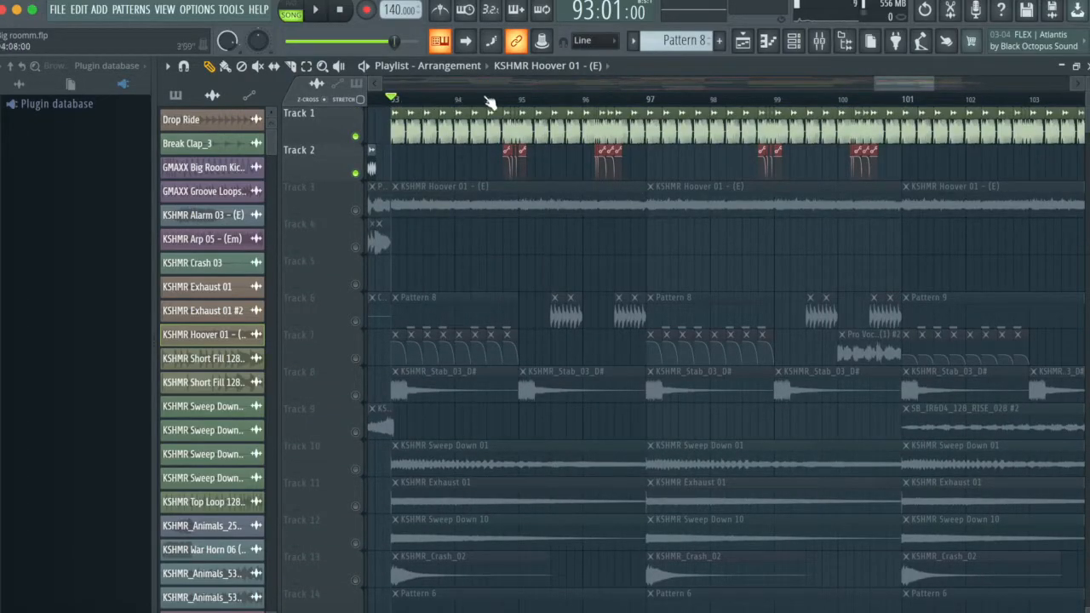
key("space")
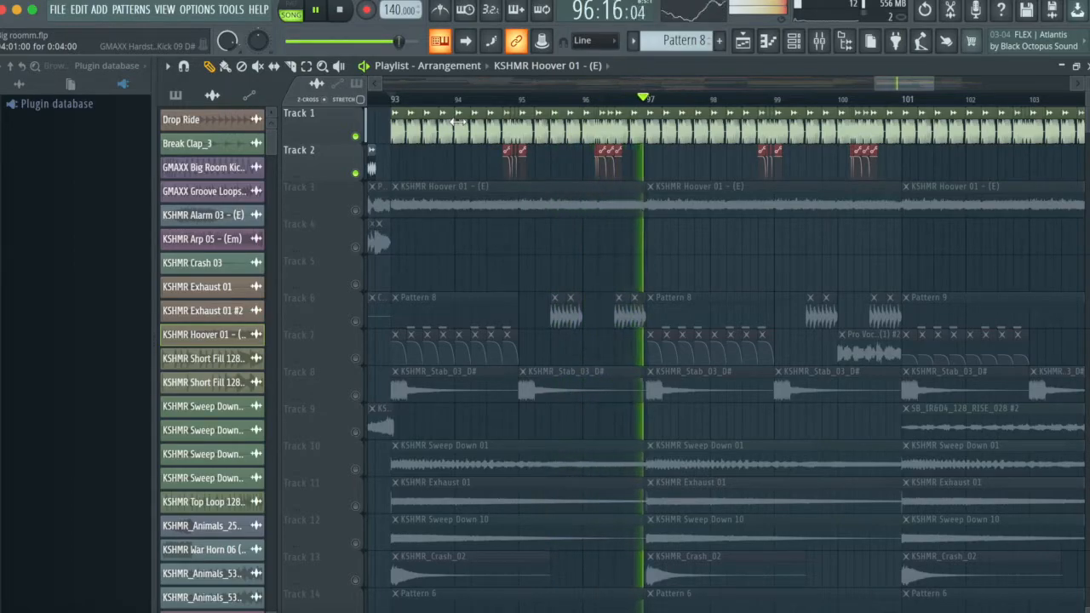
Step: Mute Track 2 and play the hardstyle kick on Track 1 alone from bar 96
key("space")
scroll(605, 102, "up", 5)
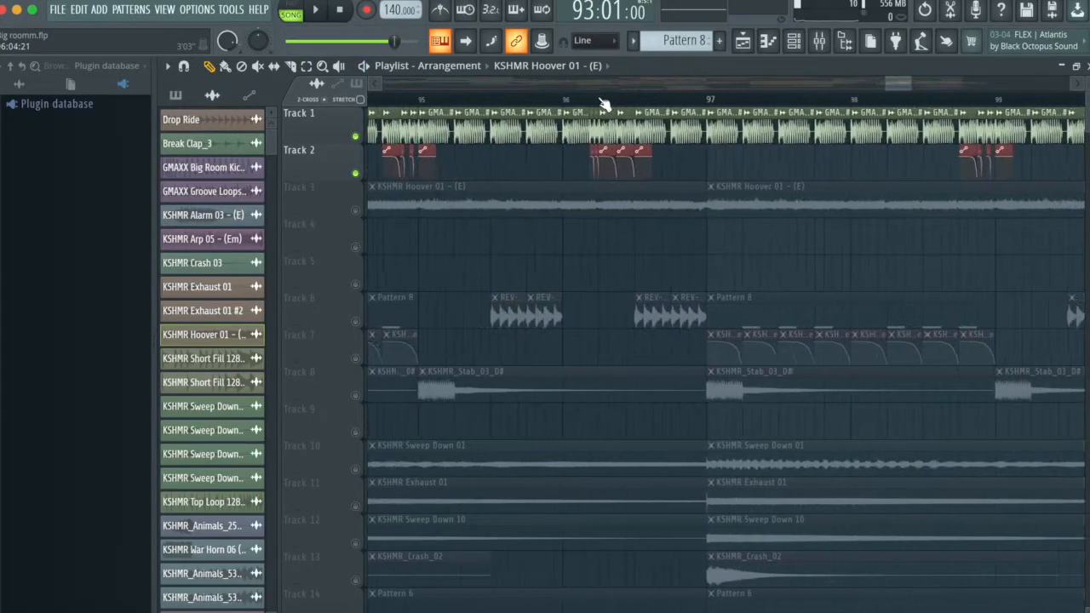
left_click(355, 173)
left_click(554, 99)
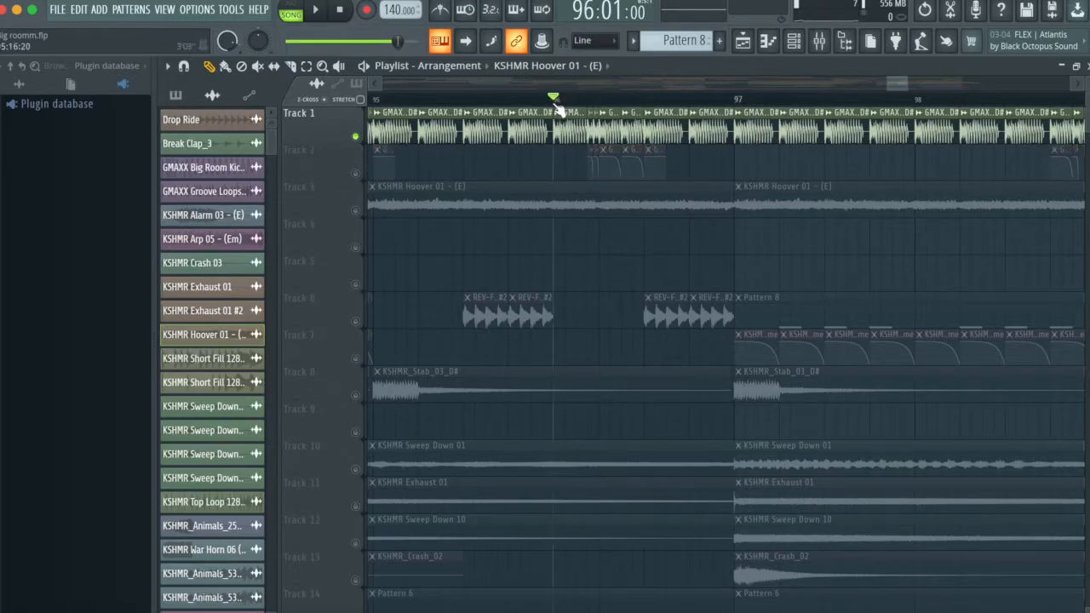
key("space")
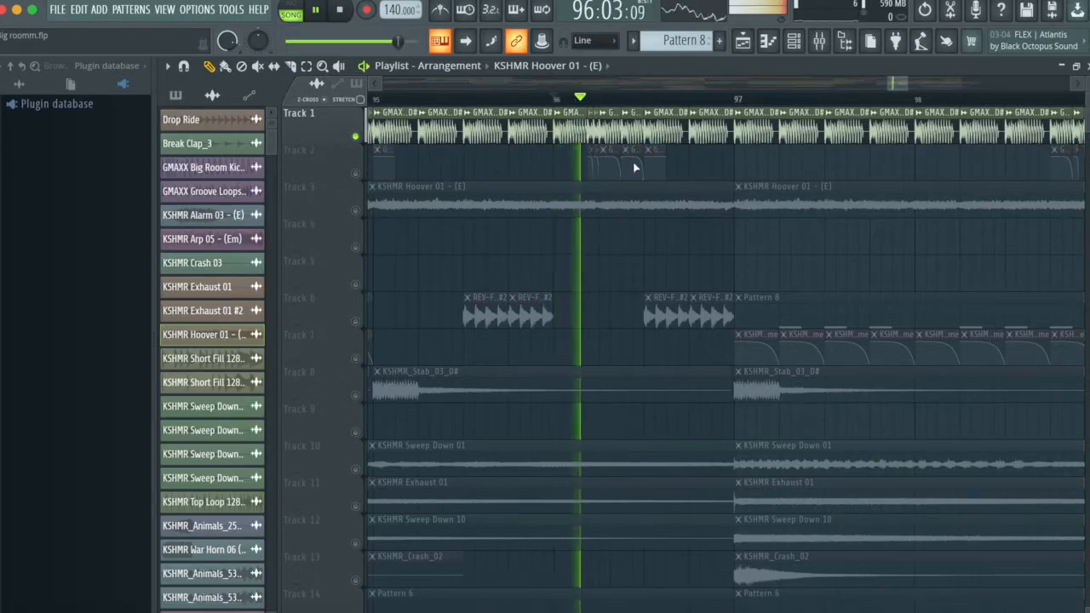
key("space")
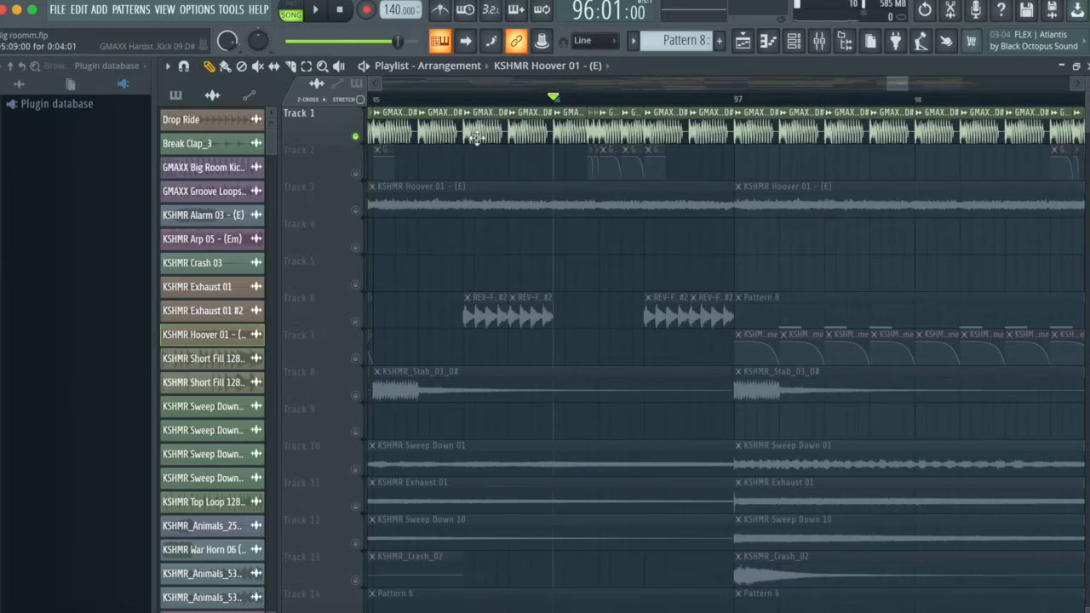
Step: Unmute Track 2, inspect its kick volume automation curves in bar 96, and play both tracks from bar 96
left_click(355, 174)
scroll(593, 97, "up", 3)
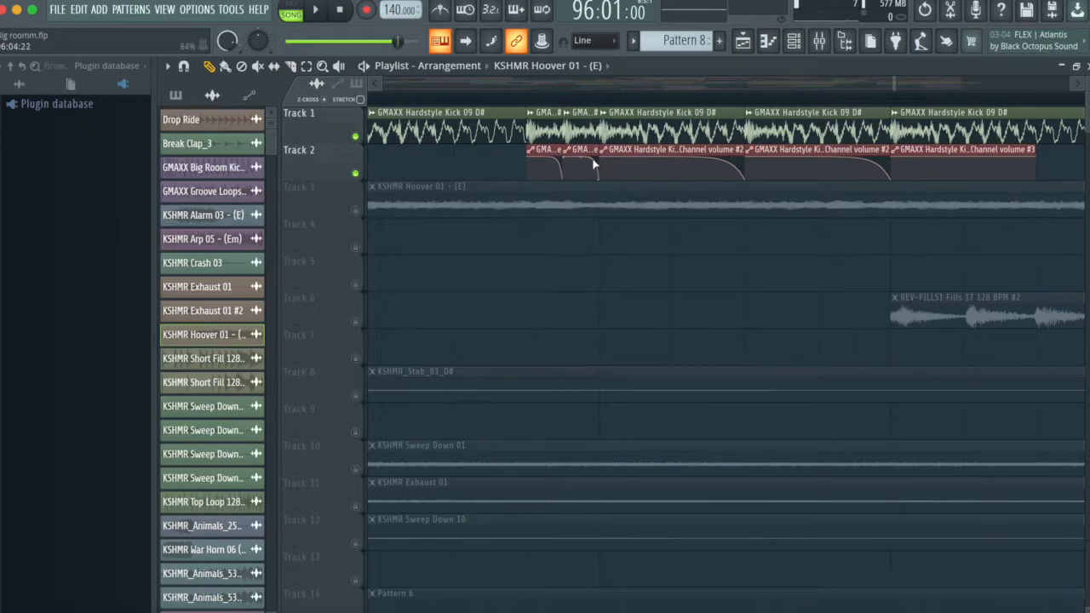
left_click_drag(600, 176, 726, 162)
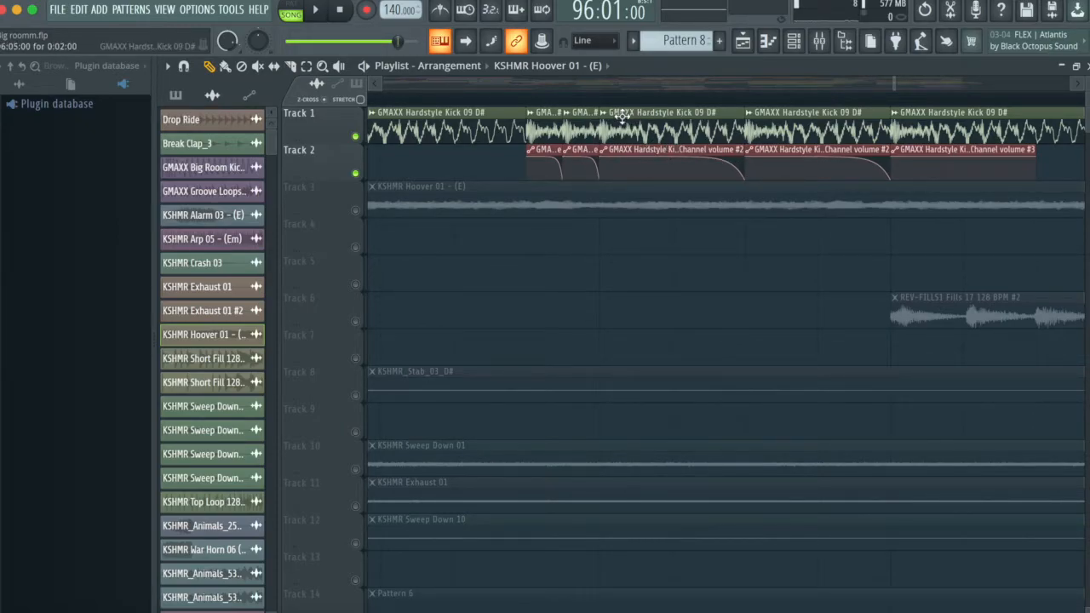
scroll(498, 109, "down", 4)
scroll(498, 109, "down", 2)
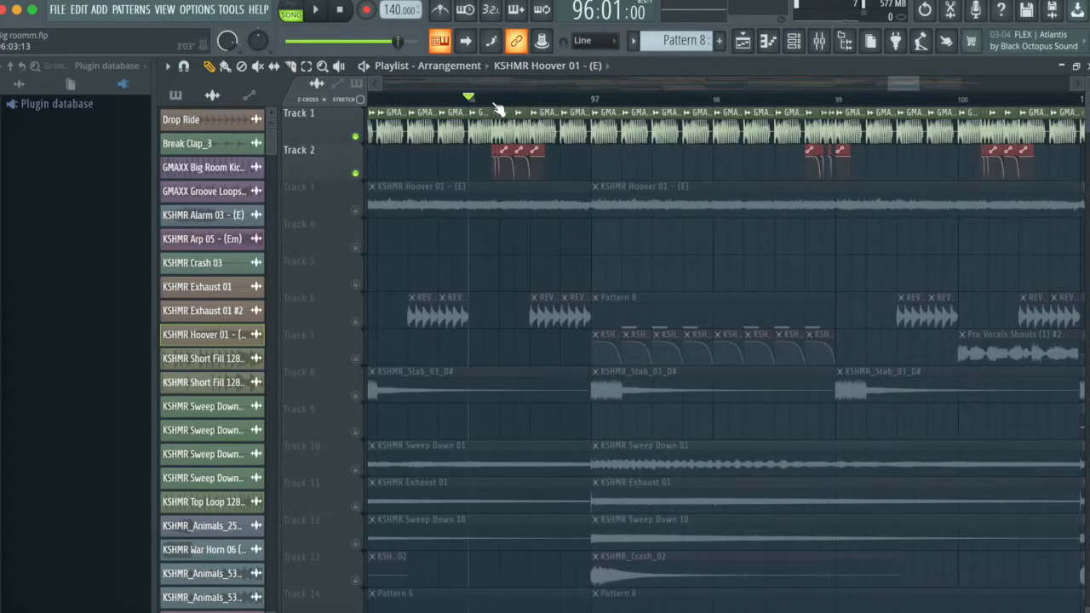
key("space")
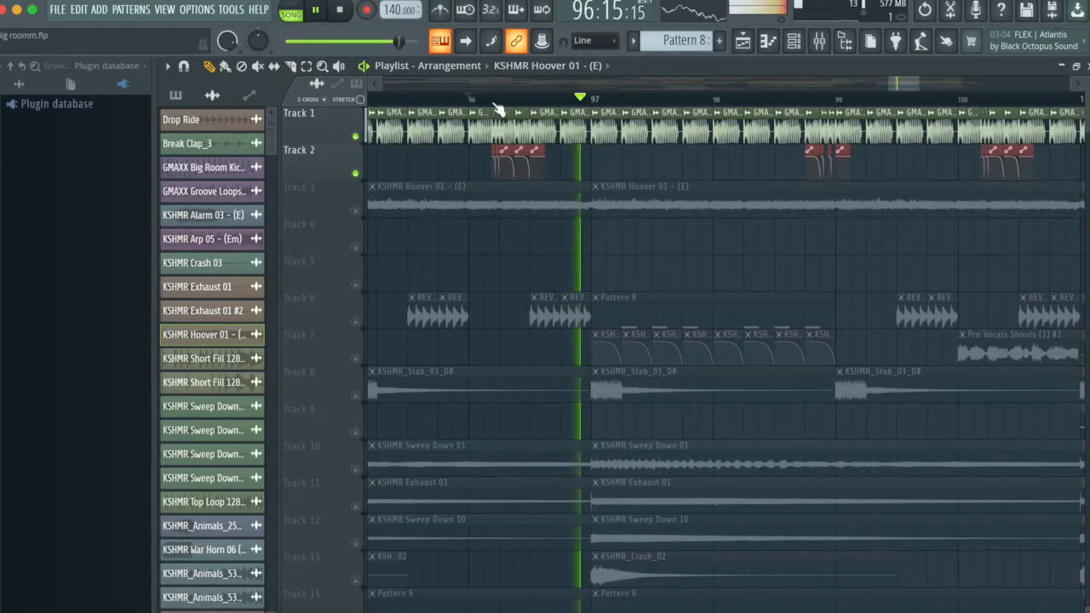
key("space")
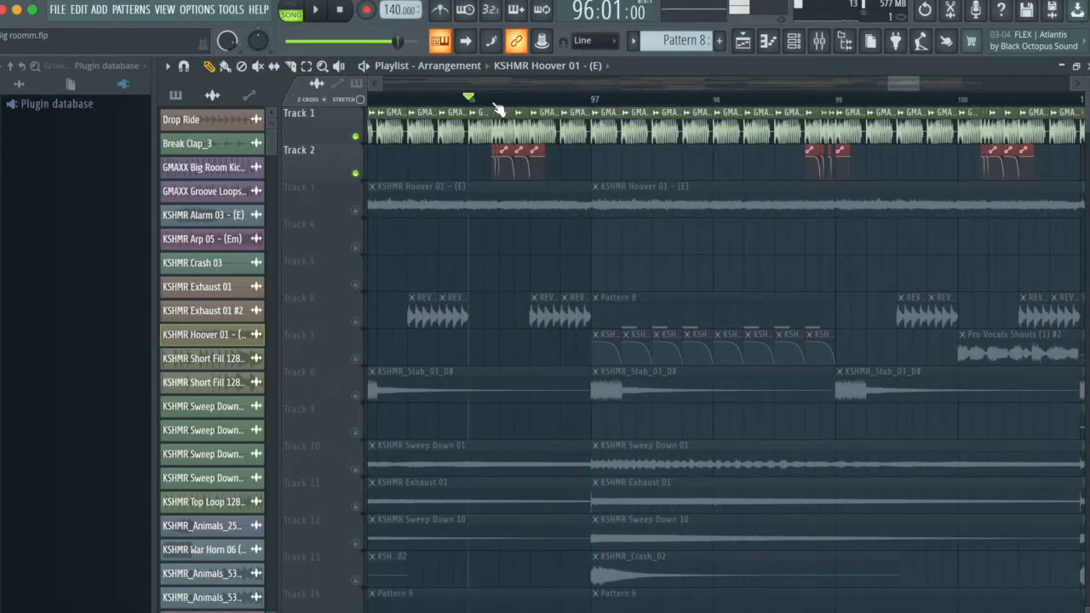
Step: Unmute Tracks 3 to 10
left_click(355, 210)
left_click(356, 248)
left_click(356, 285)
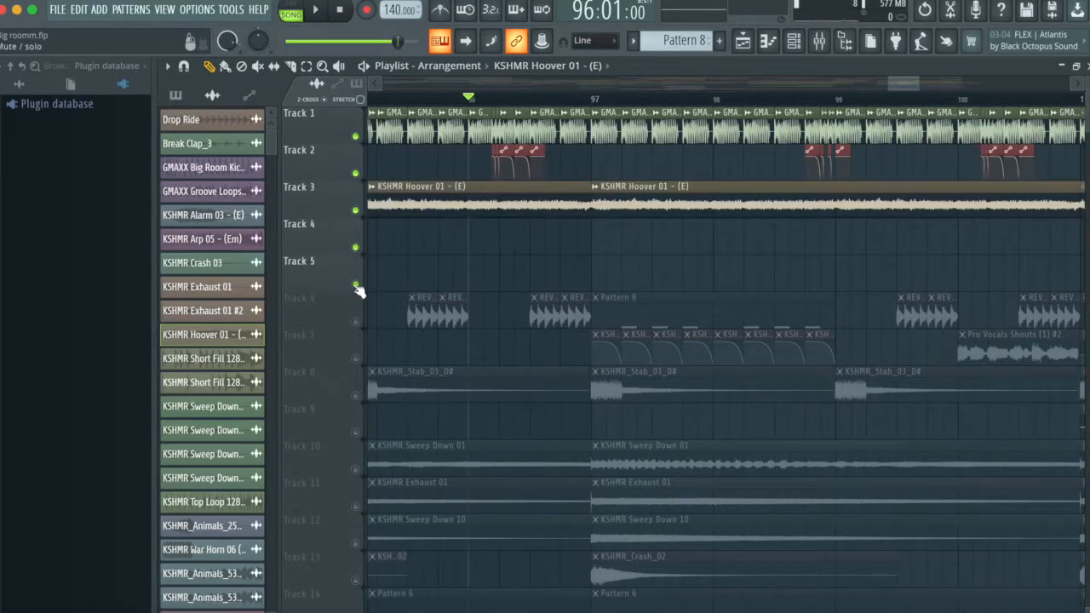
left_click(356, 322)
left_click(356, 358)
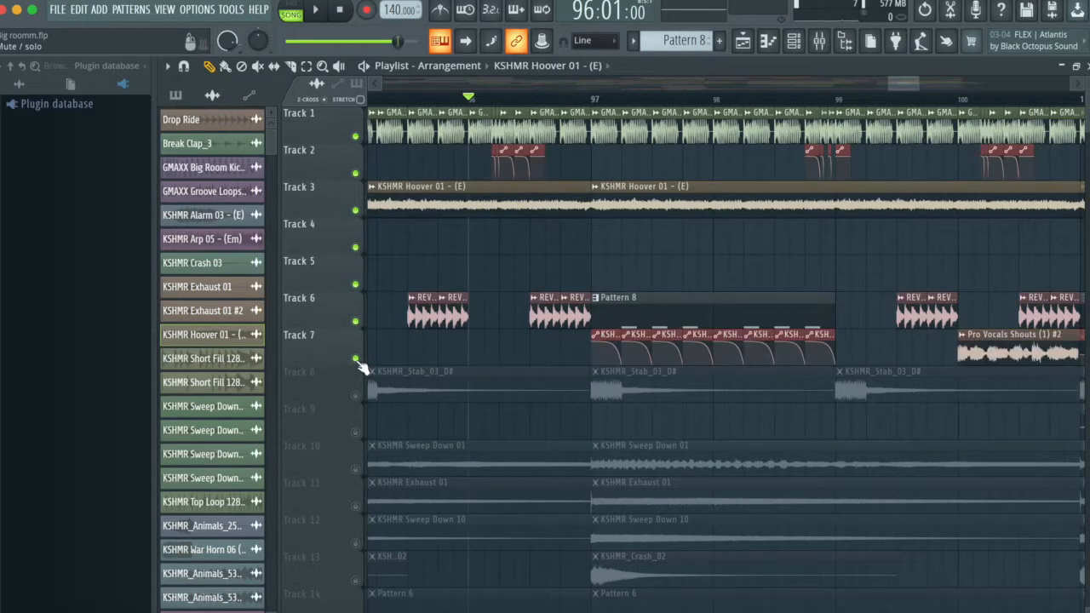
left_click(356, 395)
left_click(356, 432)
left_click(356, 469)
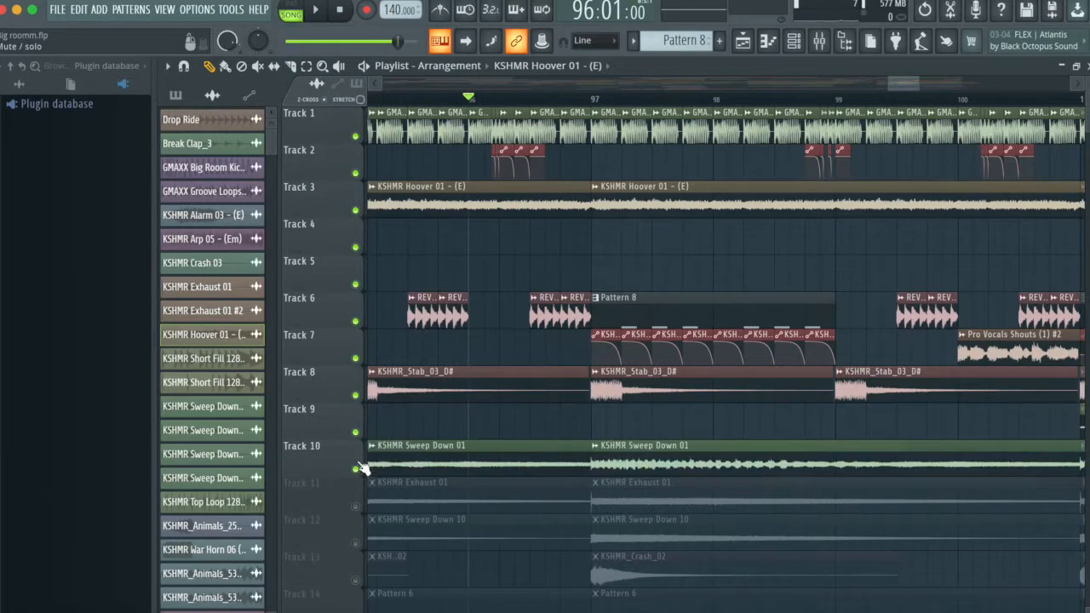
Step: Unmute Tracks 11 to 15
scroll(362, 468, "down", 3)
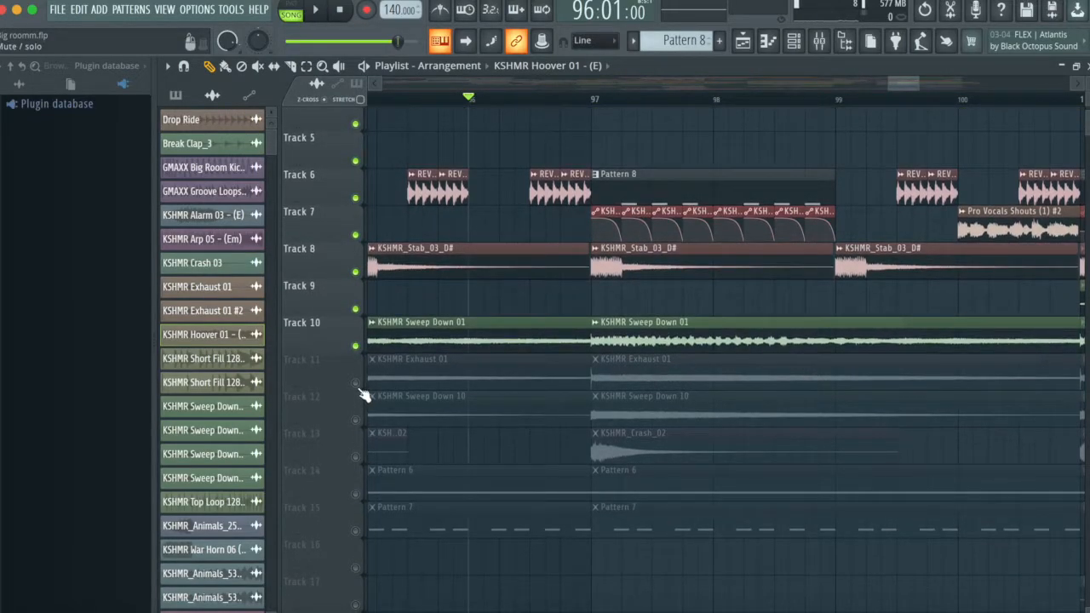
left_click(358, 385)
left_click(358, 418)
left_click(357, 456)
left_click(357, 493)
left_click(357, 531)
Step: Unmute Tracks 16 to 22
scroll(361, 530, "down", 8)
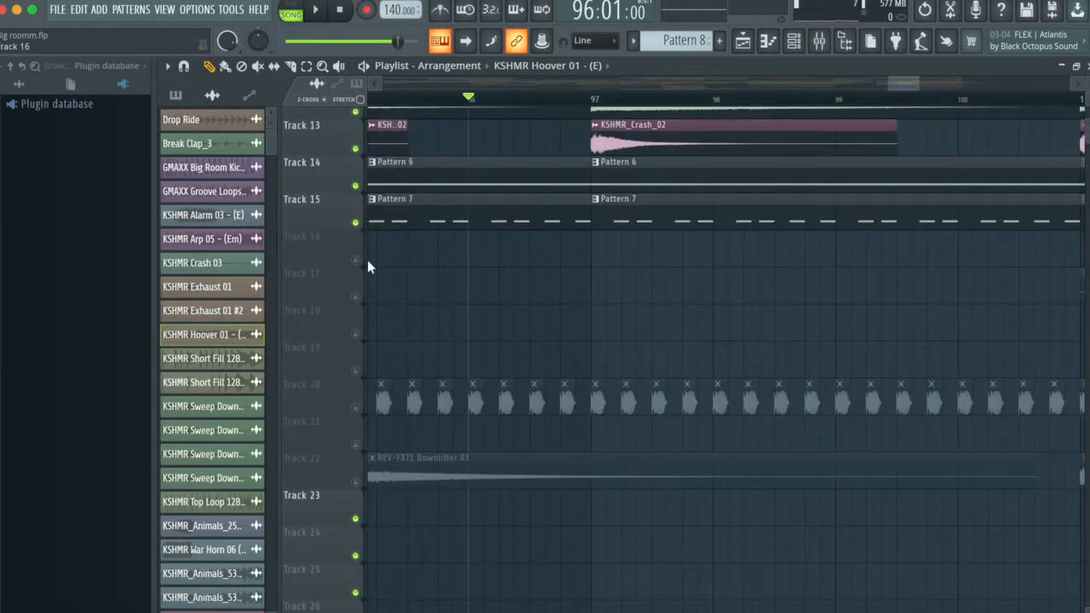
left_click(357, 259)
left_click(357, 297)
left_click(358, 334)
left_click(358, 370)
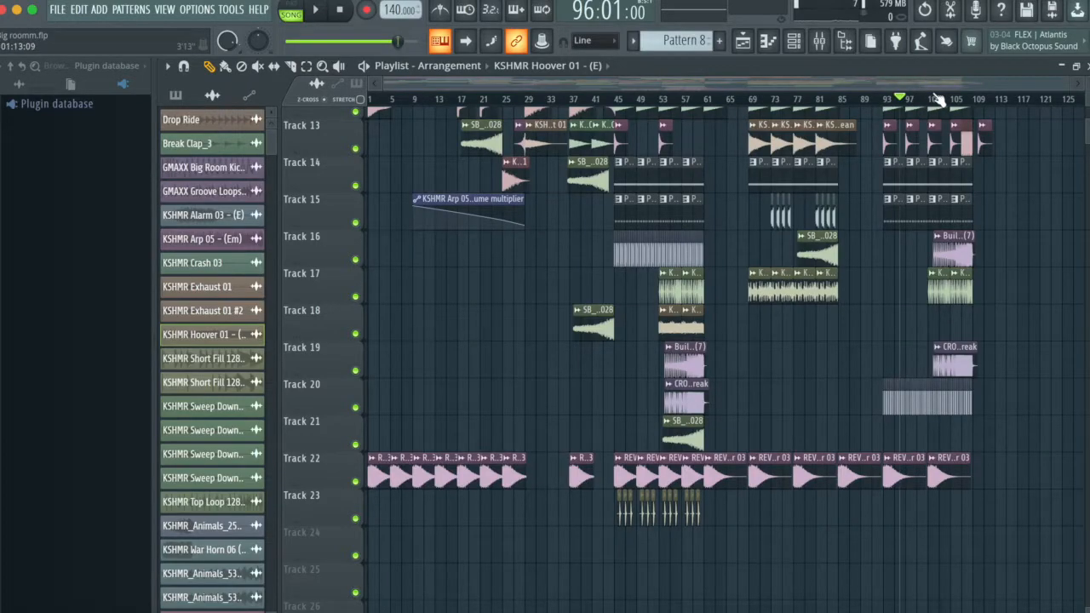
Step: Play the full second drop from bar 101 with all tracks enabled
left_click(934, 101)
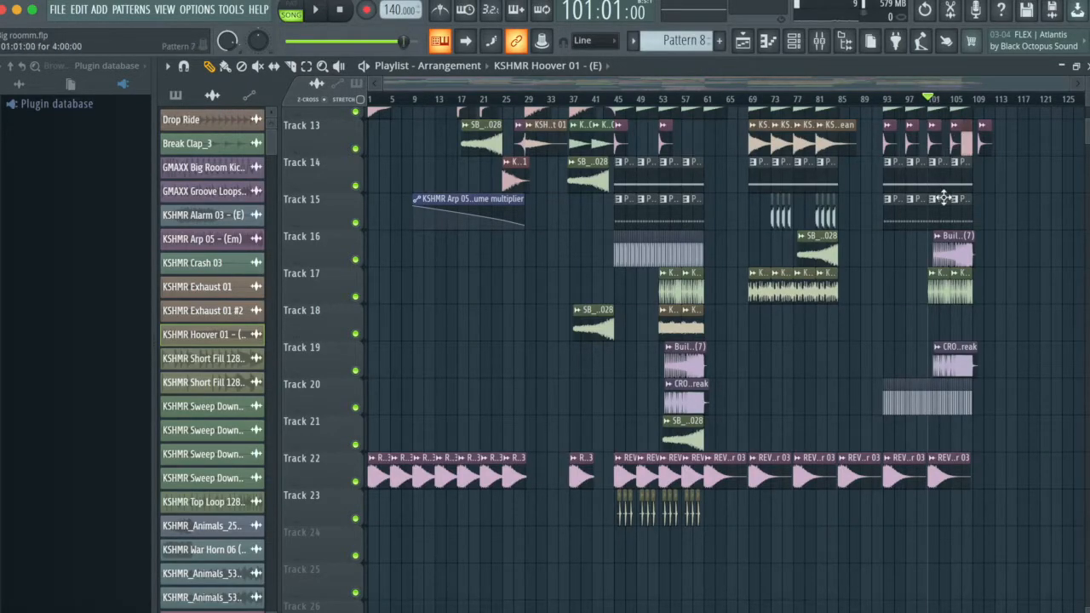
key("space")
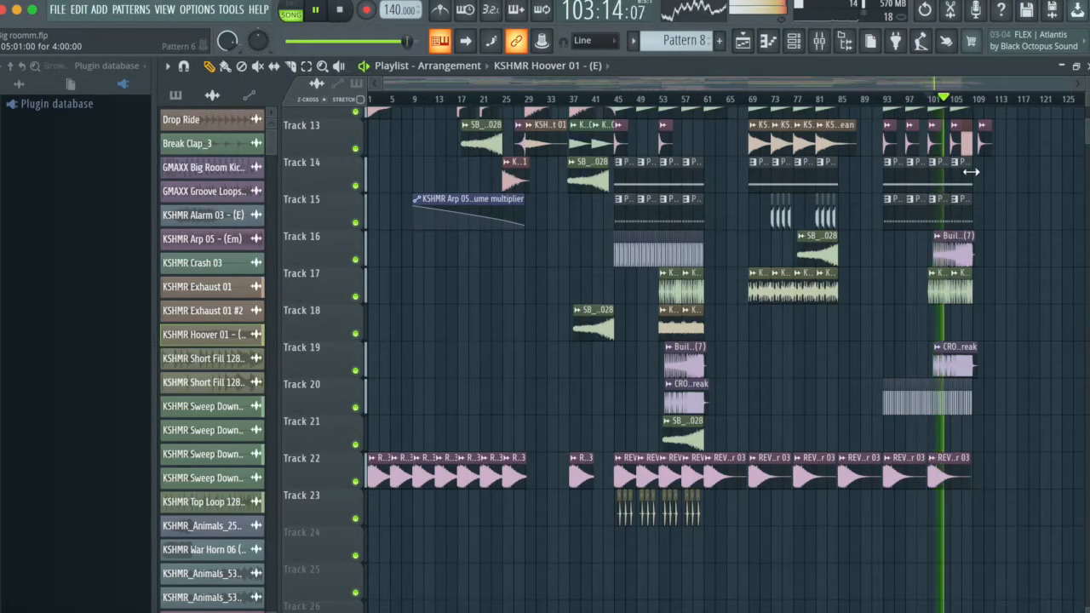
key("space")
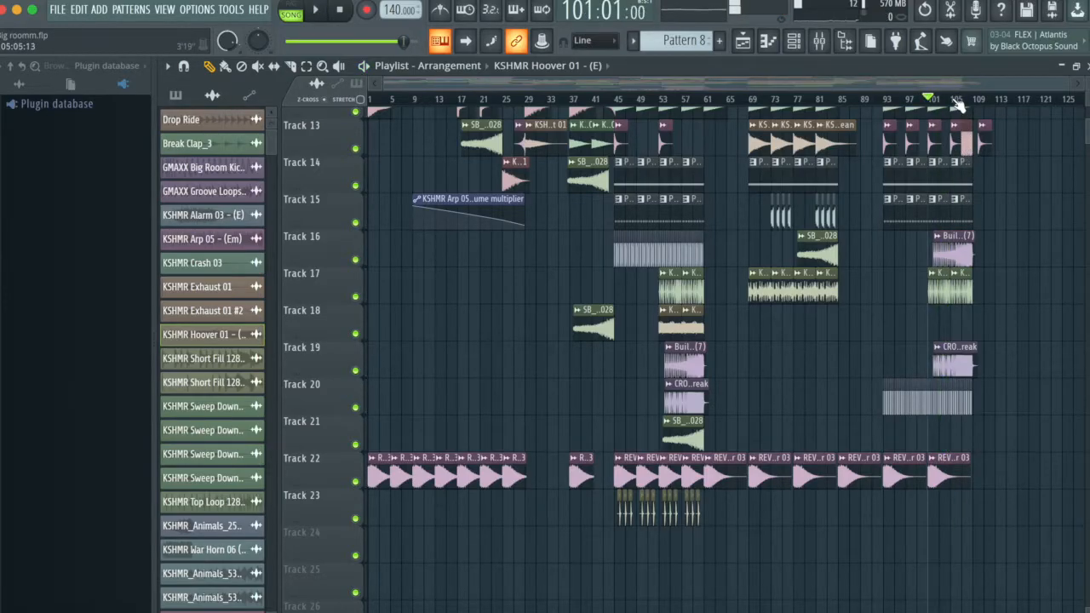
Step: Examine the second drop's closing layers up to bar 109 and play the effect tails from bar 109
scroll(958, 104, "up", 5)
scroll(946, 152, "up", 4)
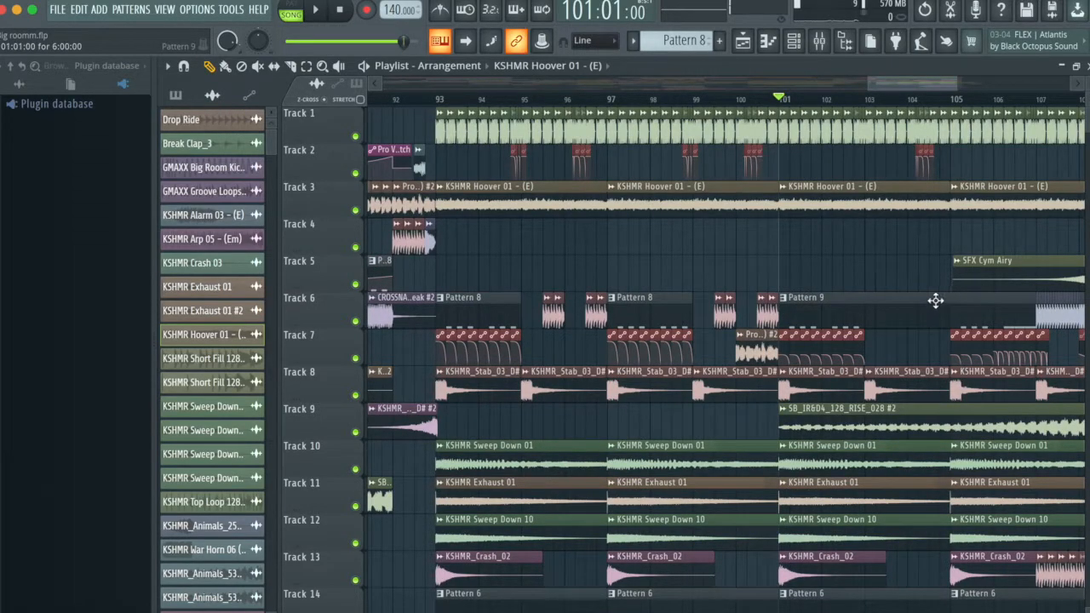
left_click_drag(905, 85, 928, 87)
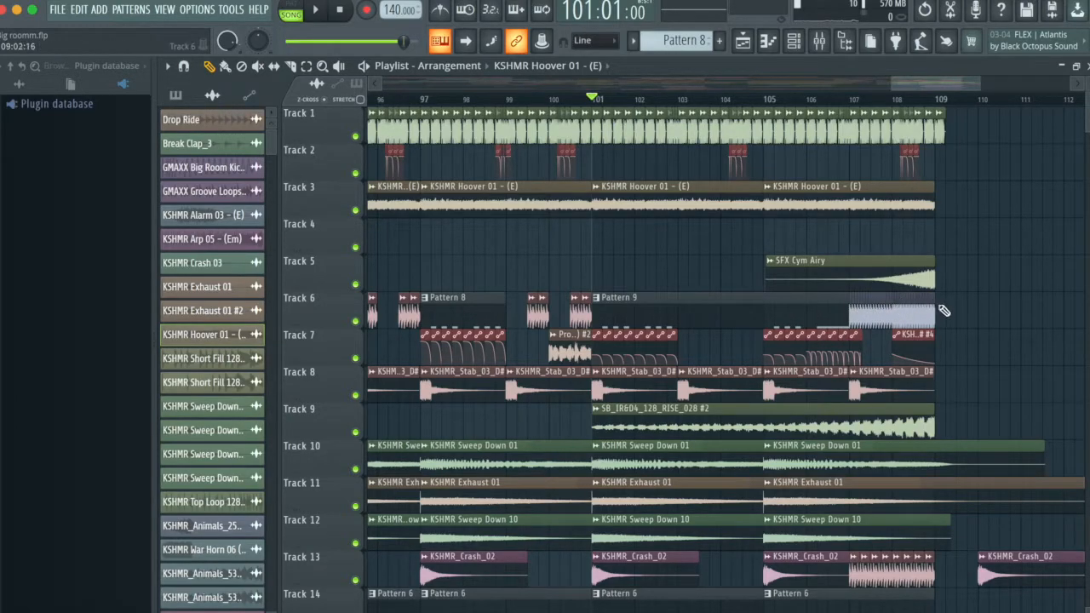
scroll(896, 99, "up", 4)
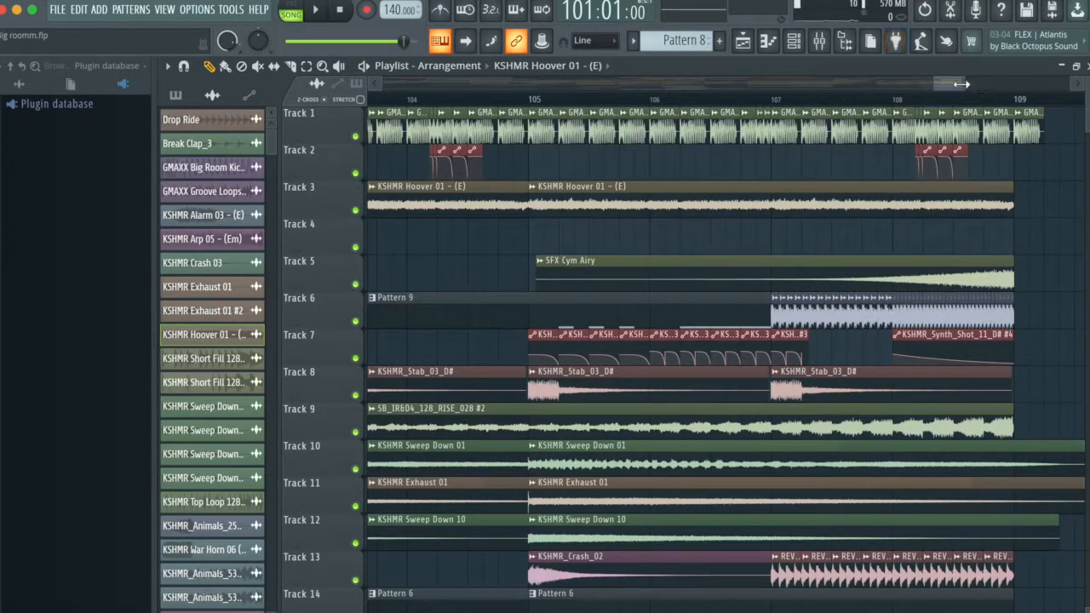
scroll(951, 84, "left", 1)
left_click_drag(951, 84, 968, 94)
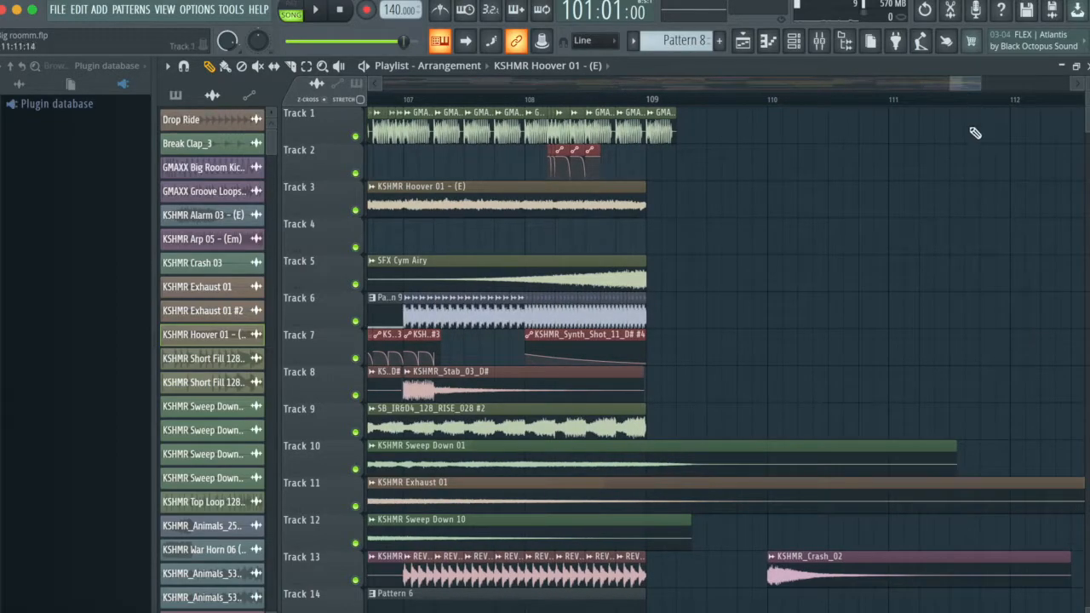
scroll(888, 291, "down", 3)
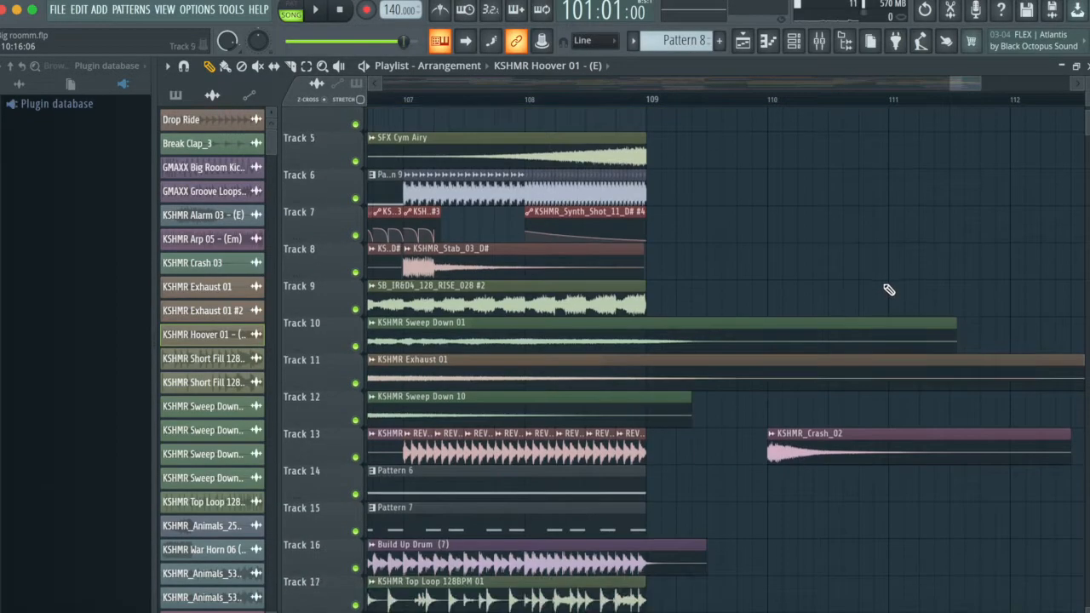
left_click(648, 99)
key("space")
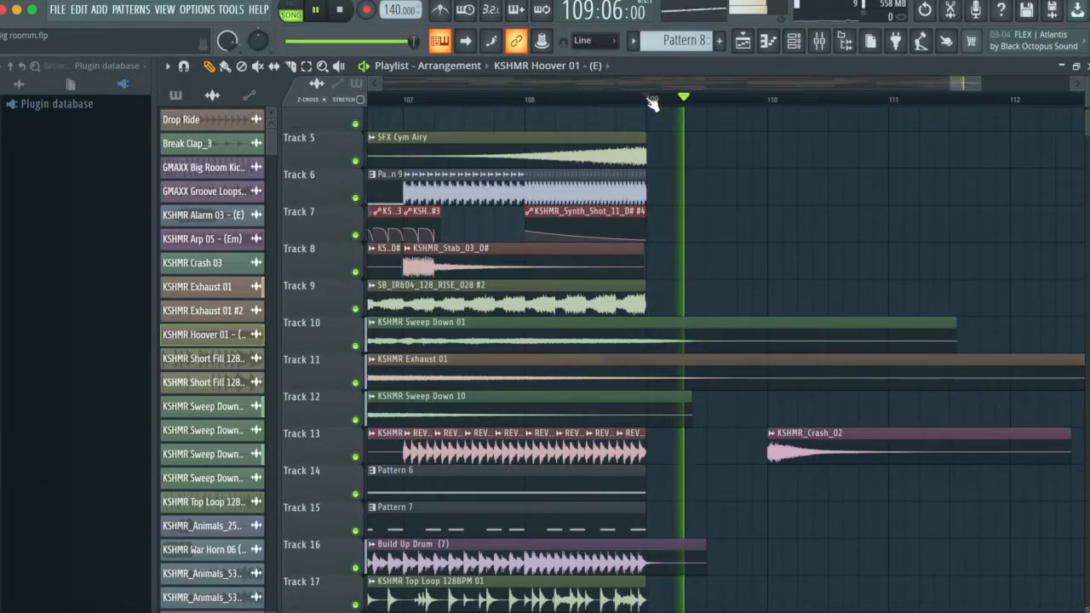
key("space")
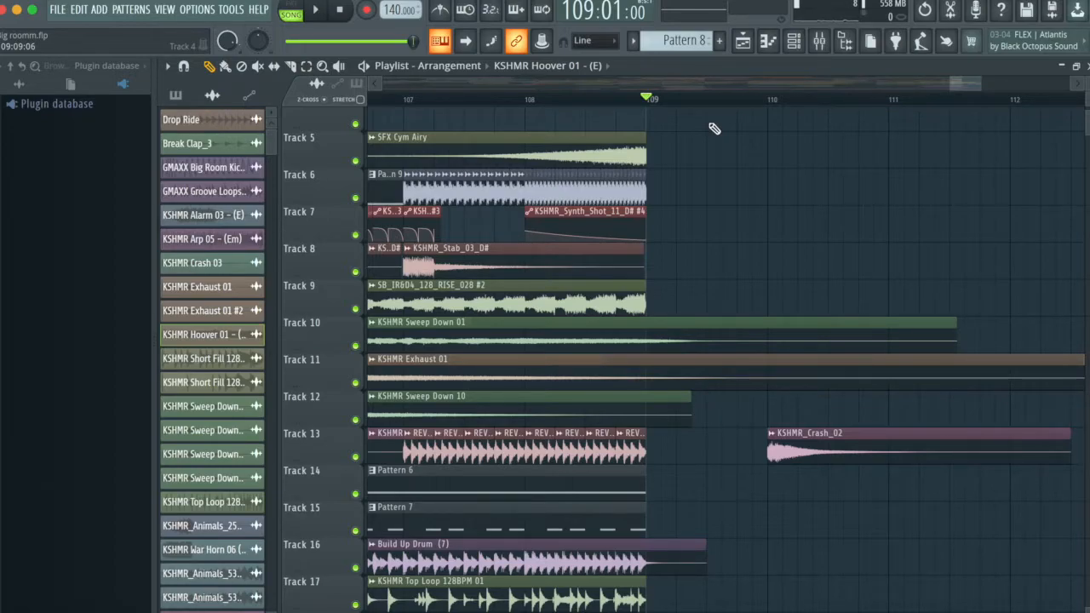
Step: View the sampler settings of KSHMR_Crash_02 on Track 13, close them, and play the ending from the last part of bar 108
double_click(792, 453)
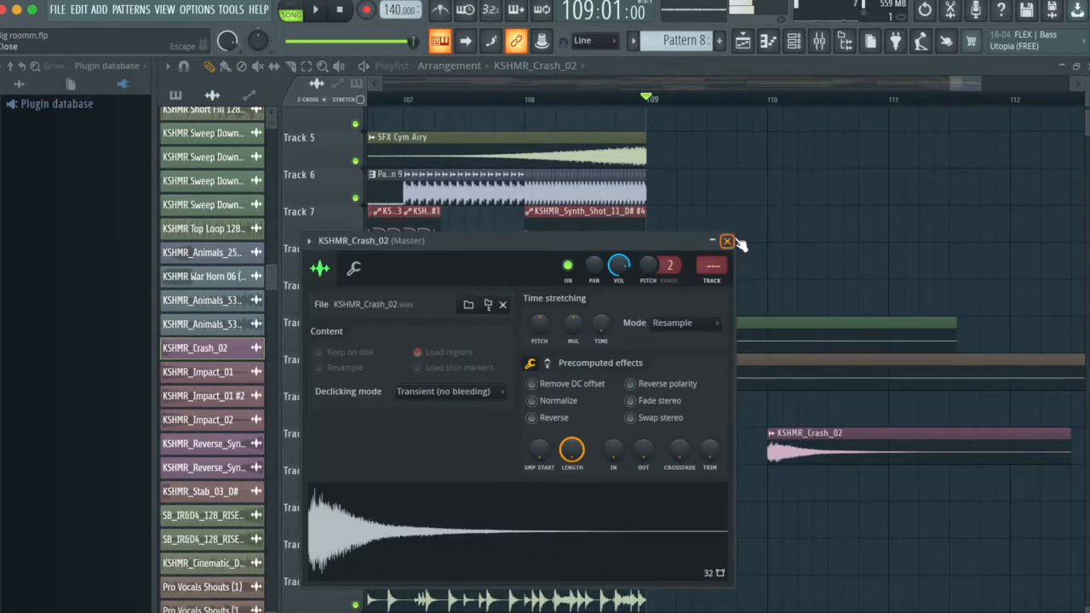
left_click(724, 244)
left_click(601, 100)
key("space")
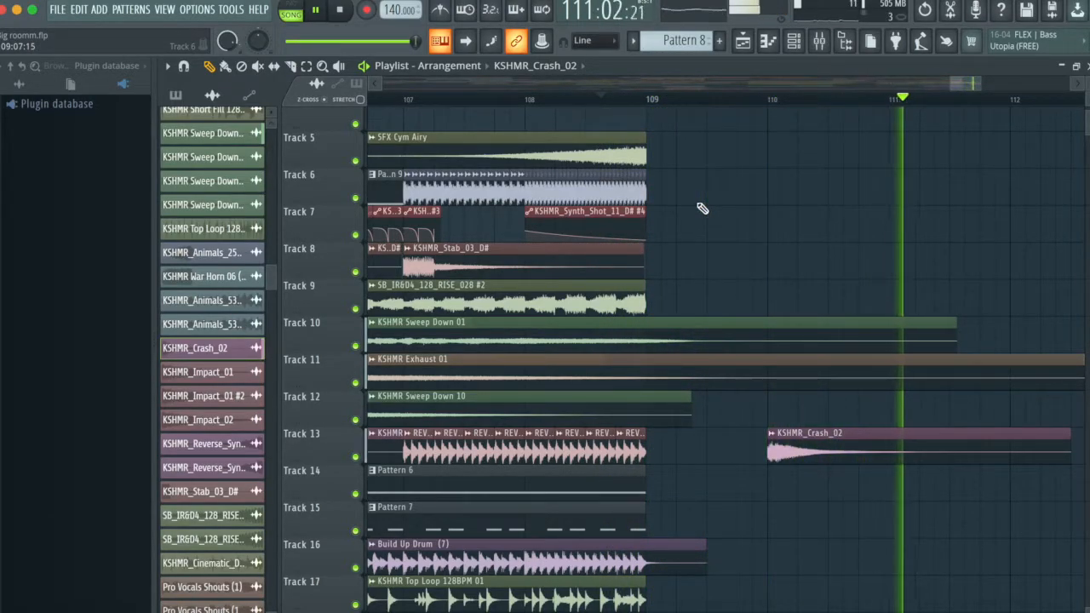
key("space")
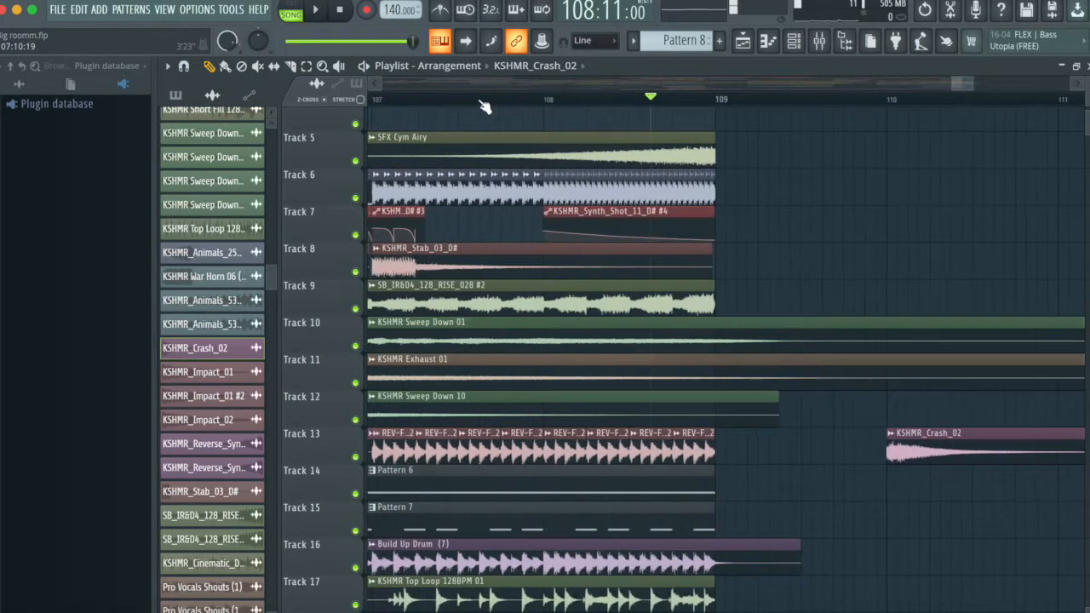
Step: Look over the whole arrangement, focusing on the sections from bar 37 to the ending
scroll(490, 104, "down", 10)
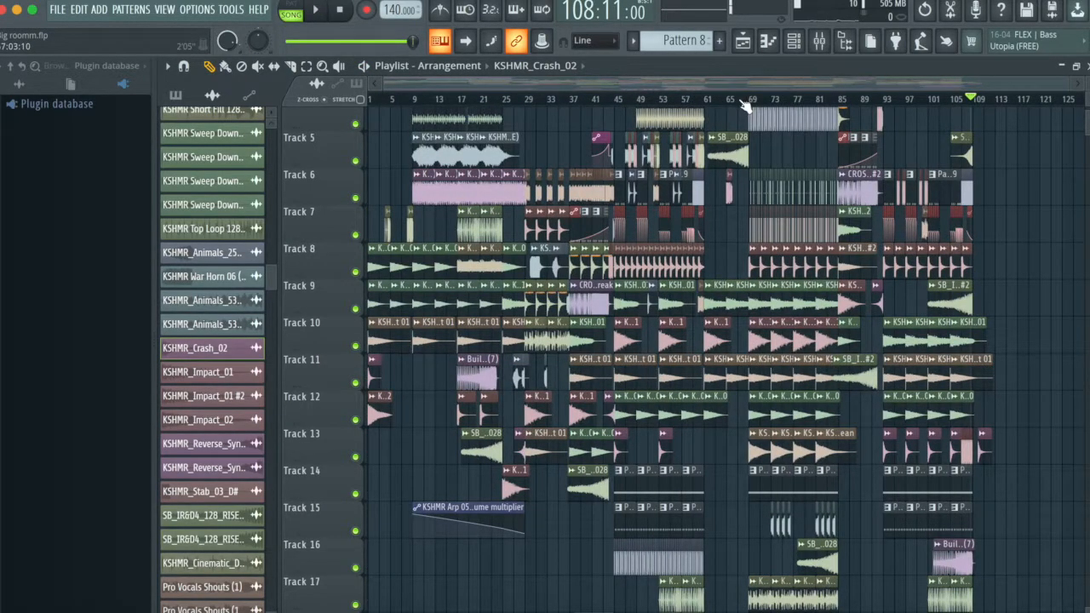
scroll(743, 105, "up", 2)
left_click_drag(699, 80, 765, 104)
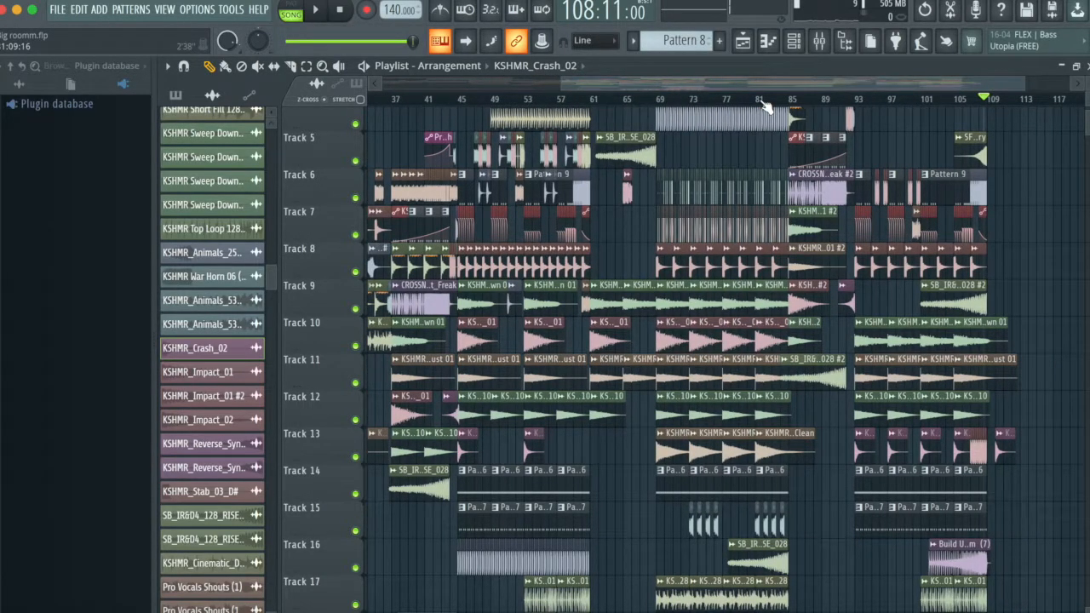